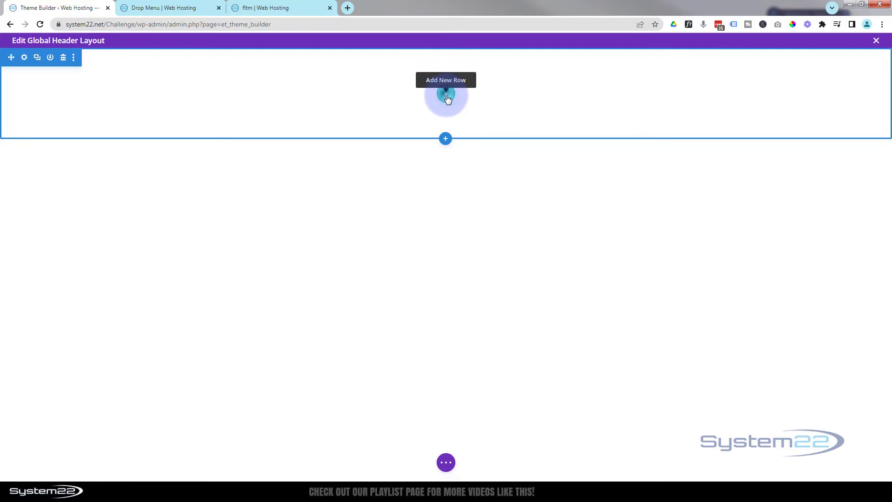
Add a three-quarter plus one-quarter column row and insert a Menu module using Main Menu in its wide column.
{"action": "left_click", "coordinate": [444, 97]}
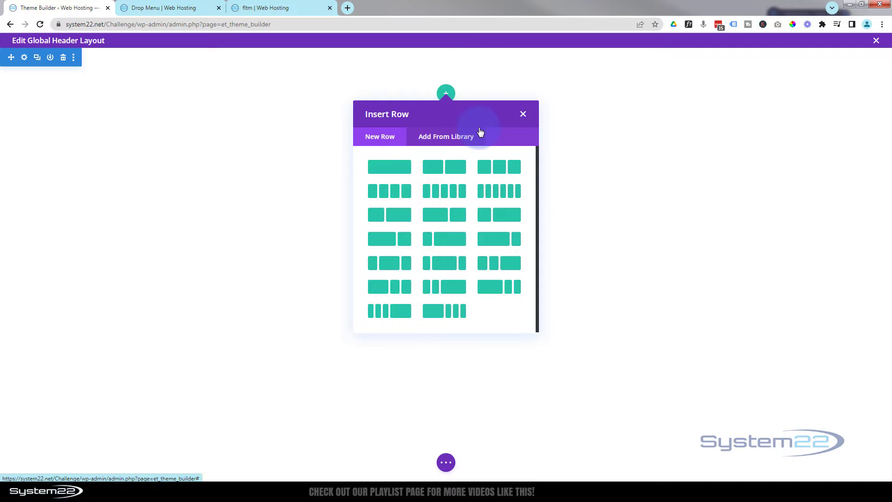
{"action": "left_click", "coordinate": [490, 244]}
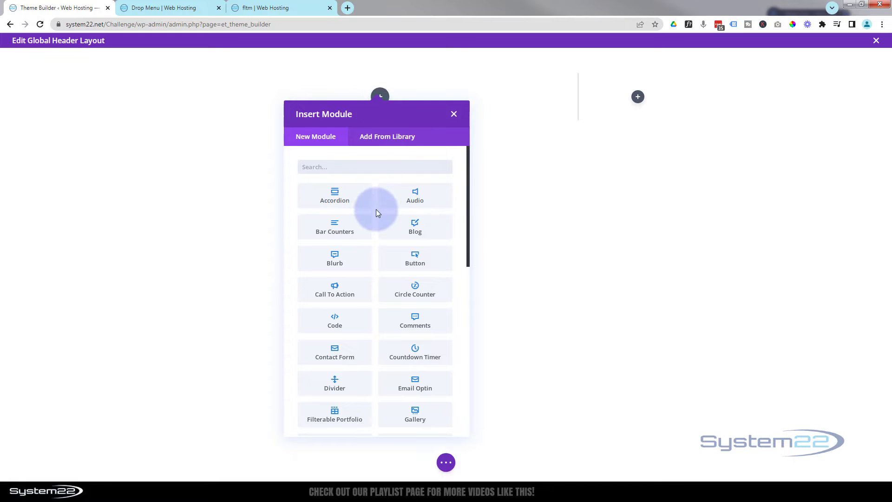
{"action": "scroll", "coordinate": [376, 213], "scroll_direction": "down", "scroll_amount": 8}
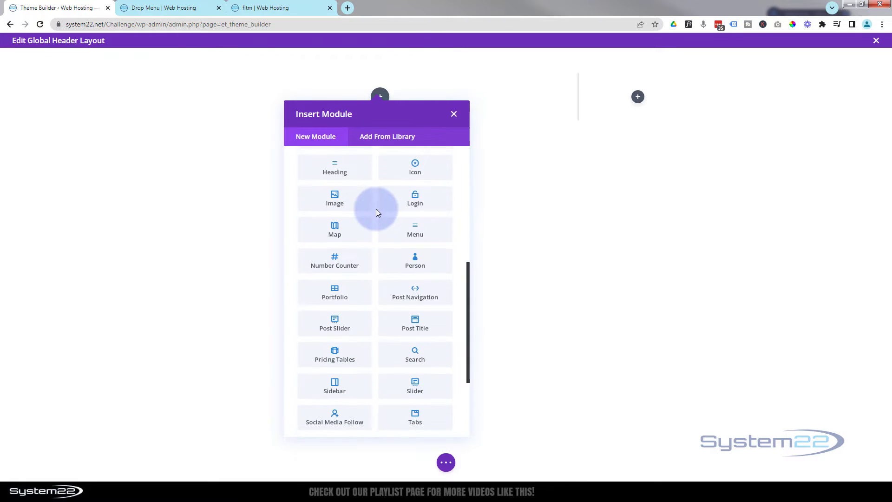
{"action": "scroll", "coordinate": [377, 212], "scroll_direction": "down", "scroll_amount": 1}
{"action": "scroll", "coordinate": [377, 213], "scroll_direction": "up", "scroll_amount": 2}
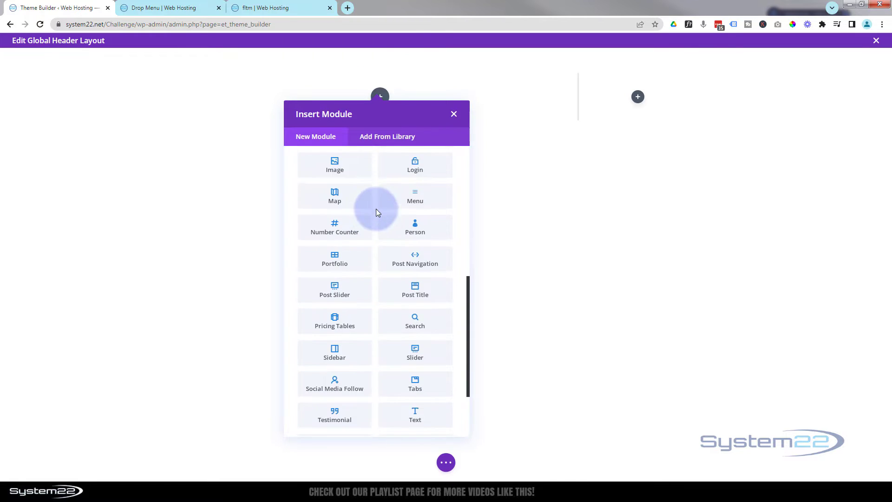
{"action": "left_click", "coordinate": [418, 200]}
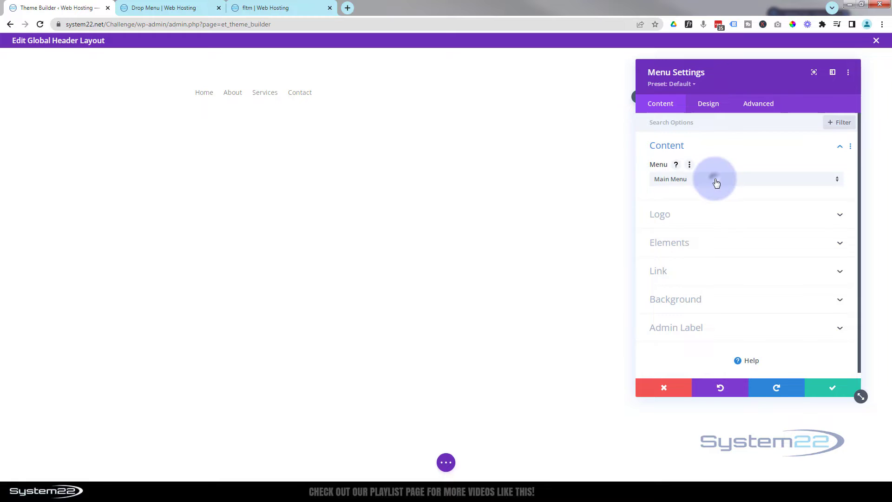
{"action": "left_click", "coordinate": [717, 182]}
{"action": "left_click", "coordinate": [693, 192]}
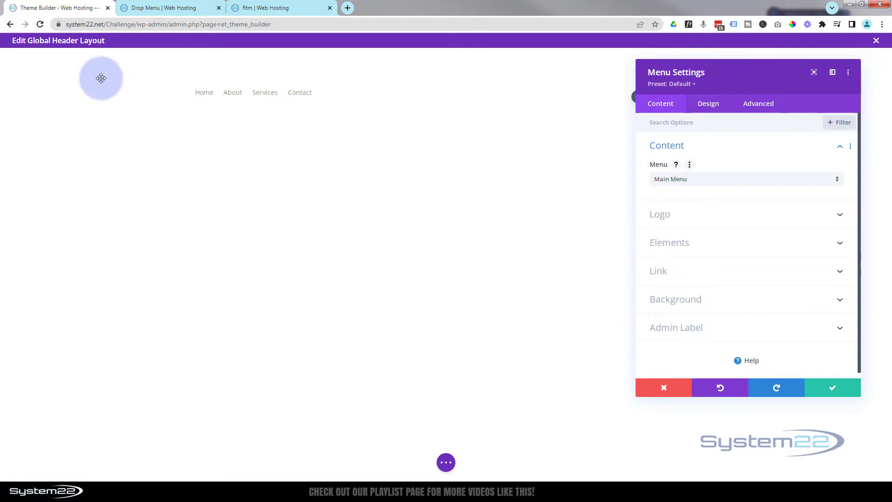
Set system22-white-b-shadow.png from the media library as the menu's logo and save the module.
{"action": "left_click", "coordinate": [718, 217]}
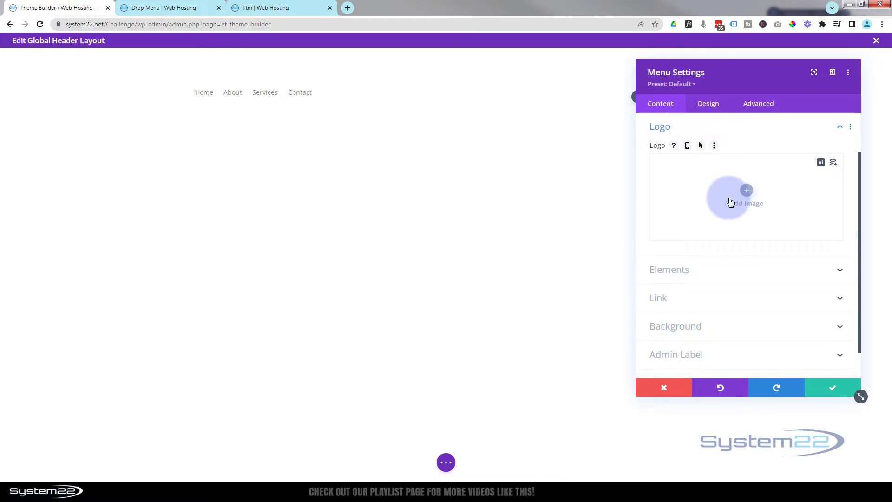
{"action": "left_click", "coordinate": [746, 191]}
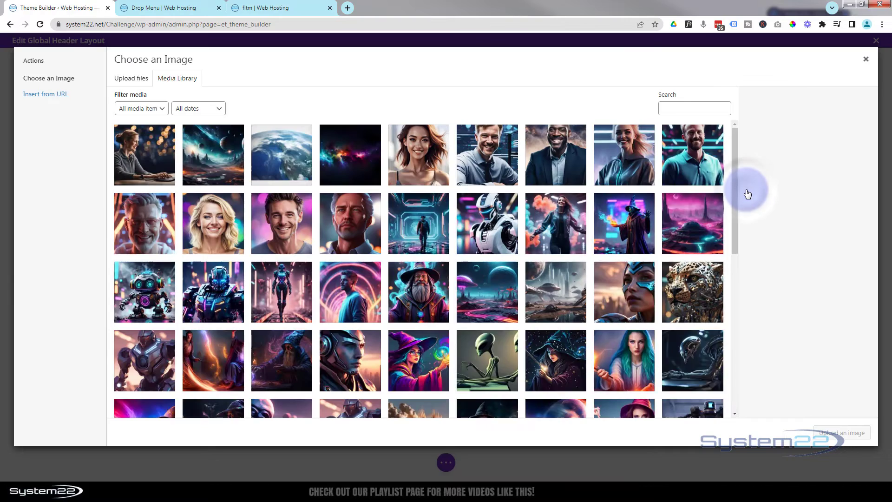
{"action": "scroll", "coordinate": [479, 234], "scroll_direction": "down", "scroll_amount": 10}
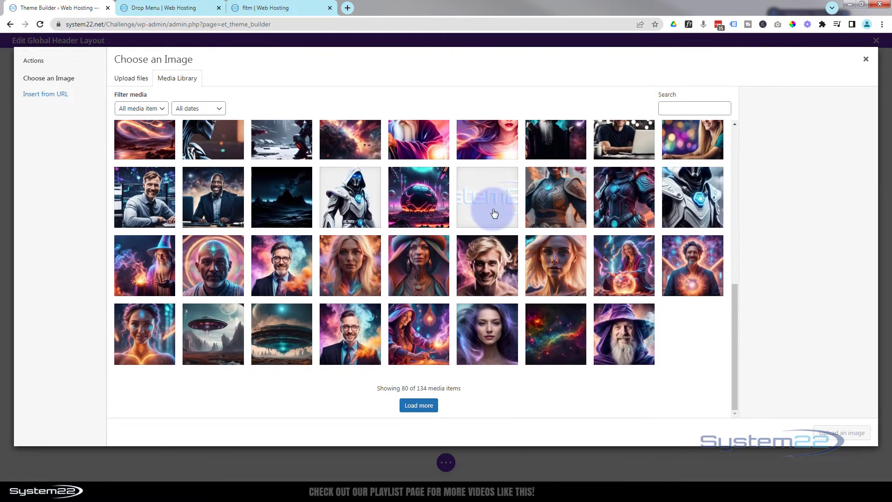
{"action": "left_click", "coordinate": [495, 214]}
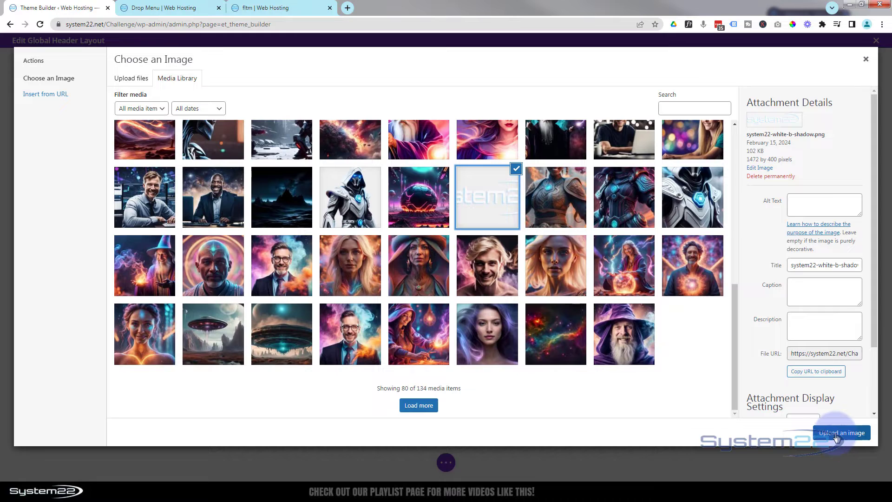
{"action": "left_click", "coordinate": [837, 435]}
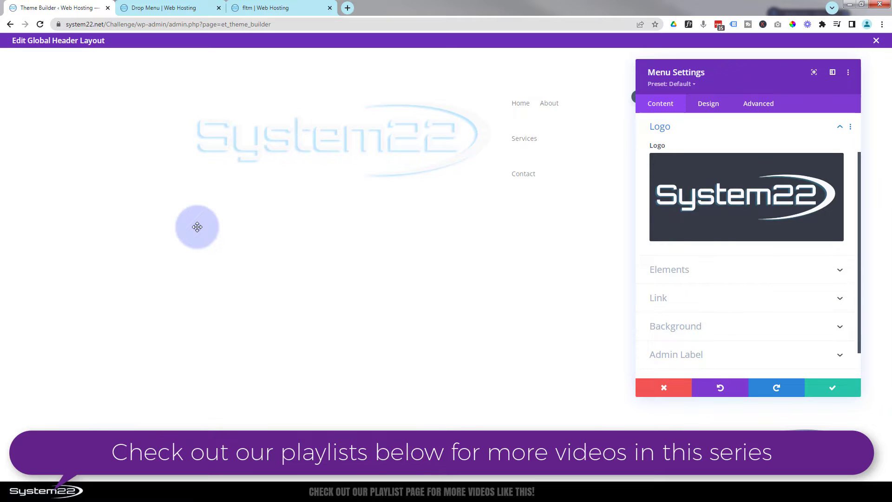
{"action": "left_click", "coordinate": [823, 389]}
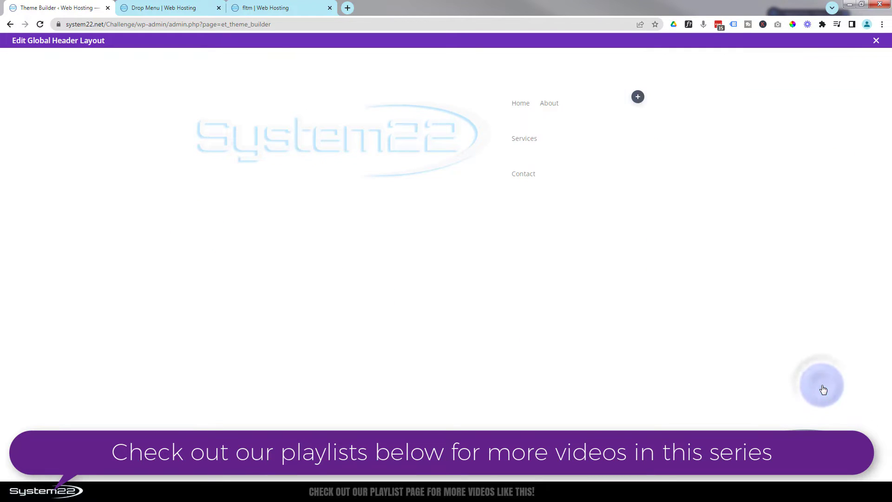
Set the header section's background color to dark grey #242424 and save the section settings.
{"action": "mouse_move", "coordinate": [132, 73]}
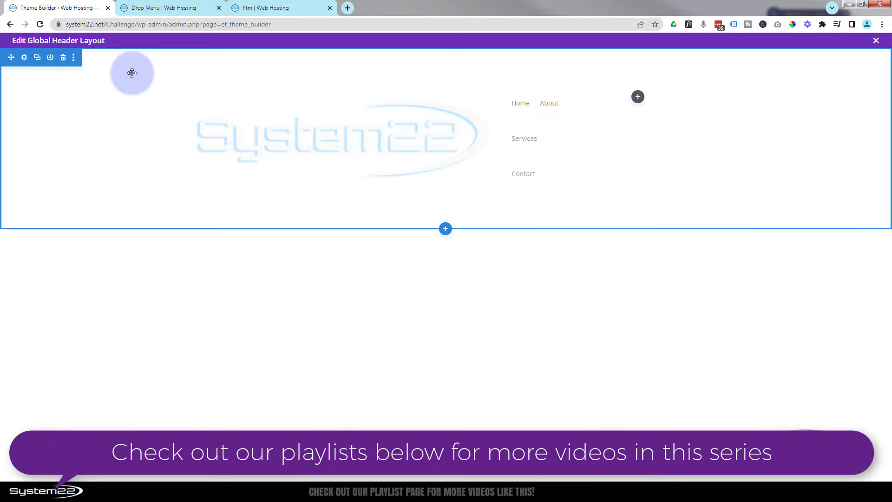
{"action": "left_click", "coordinate": [25, 59]}
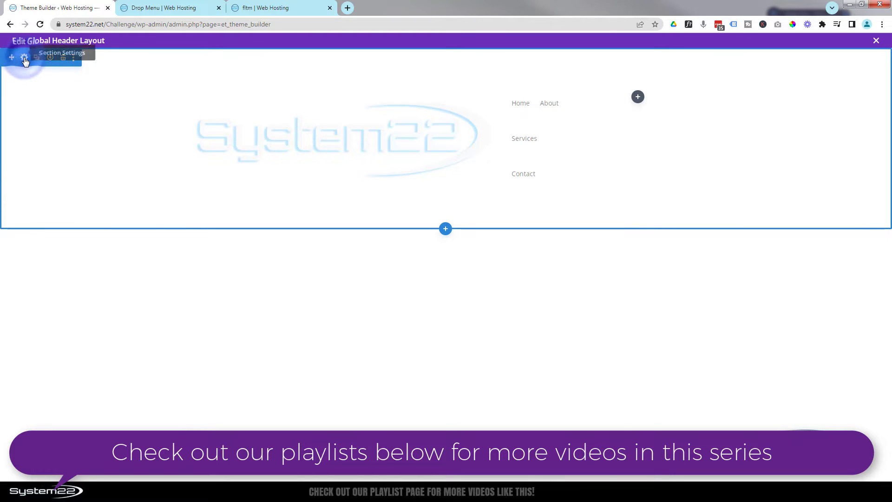
{"action": "left_click", "coordinate": [695, 175]}
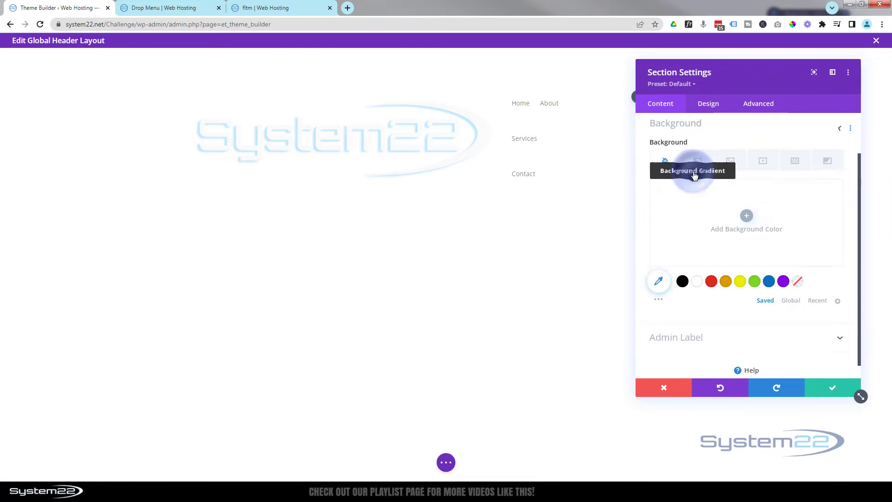
{"action": "left_click", "coordinate": [695, 291]}
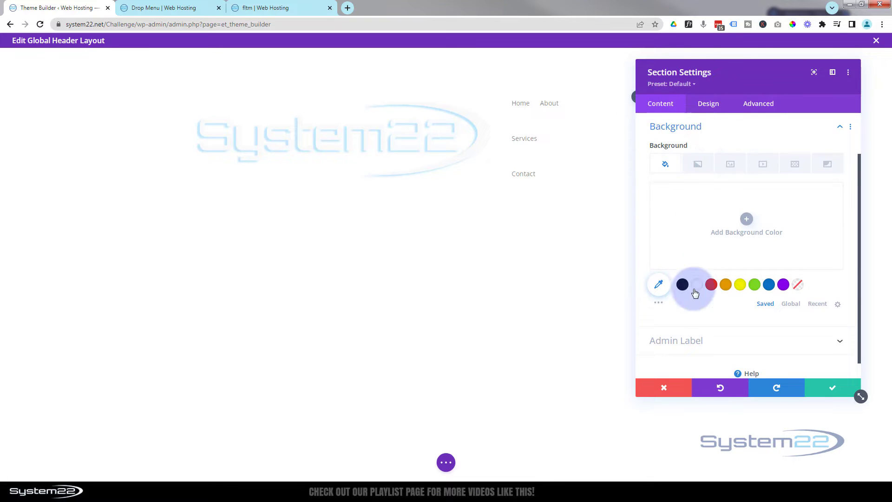
{"action": "left_click", "coordinate": [659, 305]}
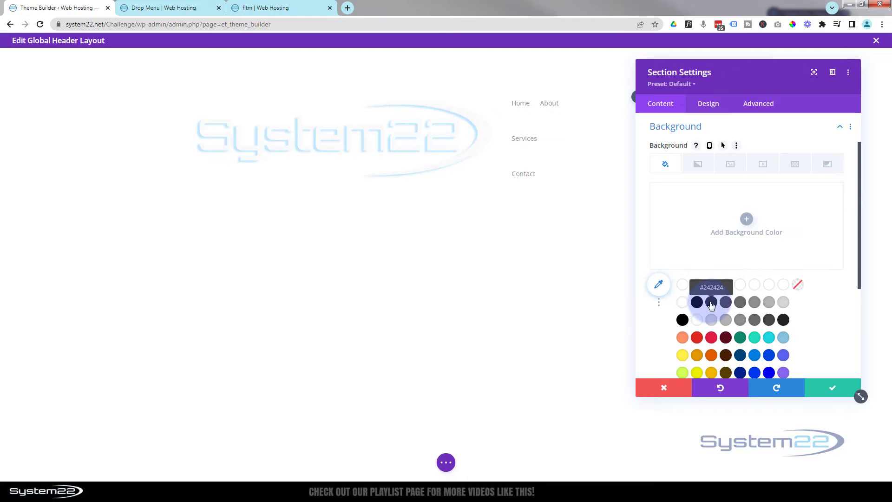
{"action": "left_click", "coordinate": [712, 303]}
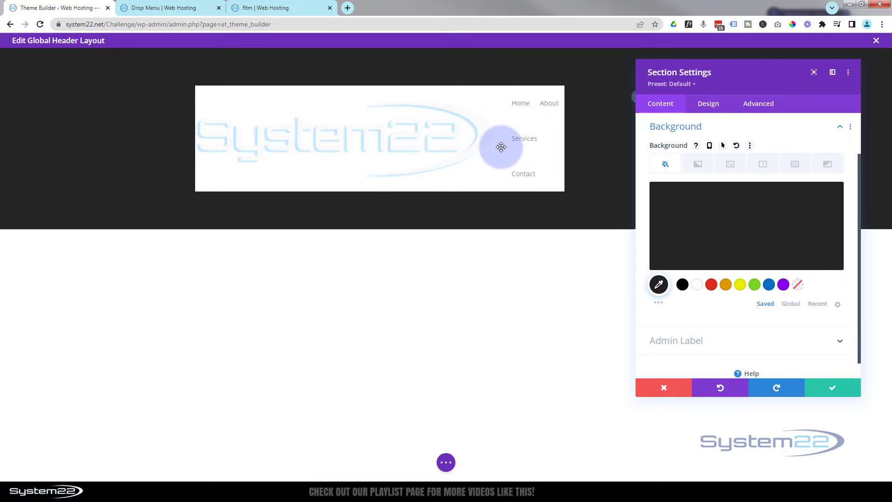
{"action": "left_click", "coordinate": [825, 387]}
Remove the white background color from the Menu module.
{"action": "mouse_move", "coordinate": [322, 112]}
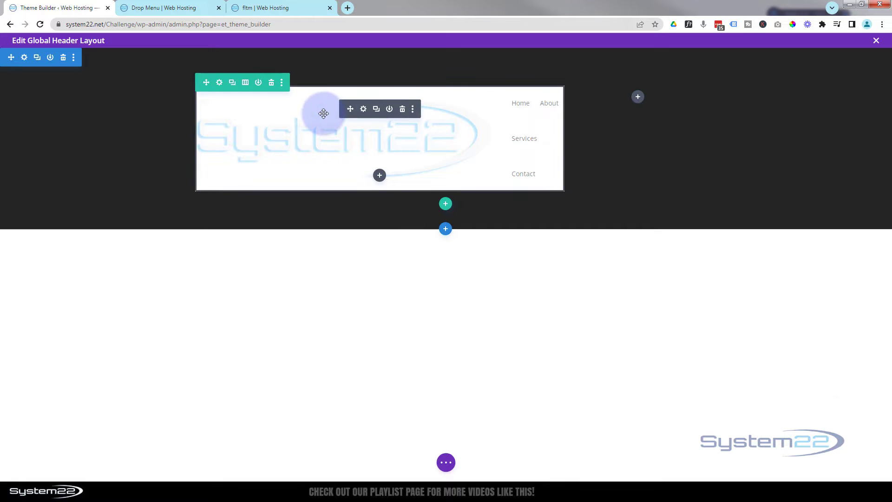
{"action": "left_click", "coordinate": [363, 110]}
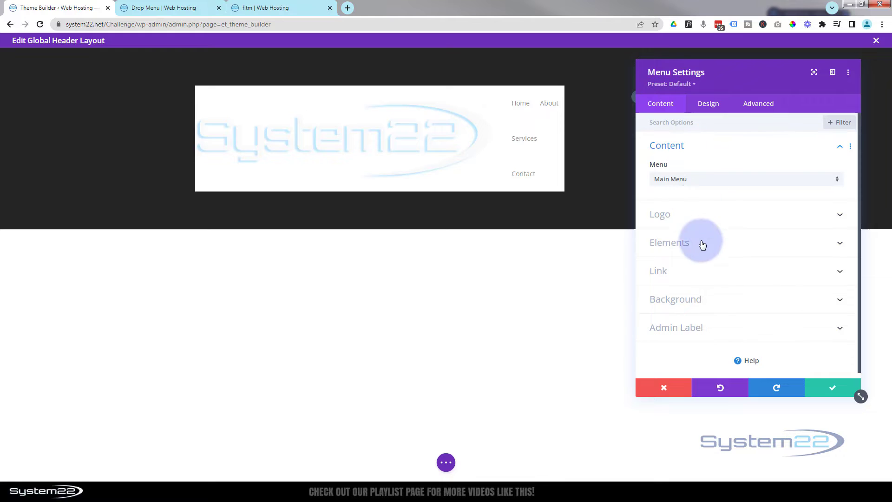
{"action": "left_click", "coordinate": [710, 298]}
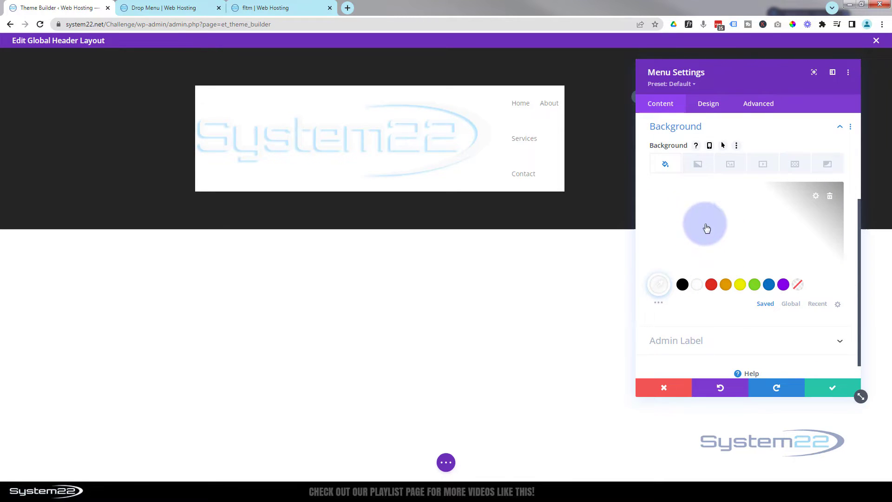
{"action": "left_click", "coordinate": [830, 196]}
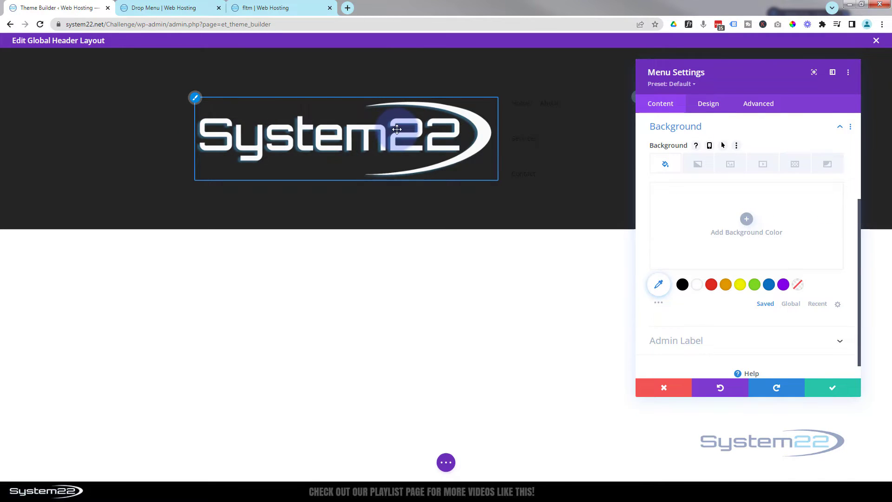
Try the Centered layout style in the menu's design settings and switch it back to Left Aligned.
{"action": "left_click", "coordinate": [704, 108]}
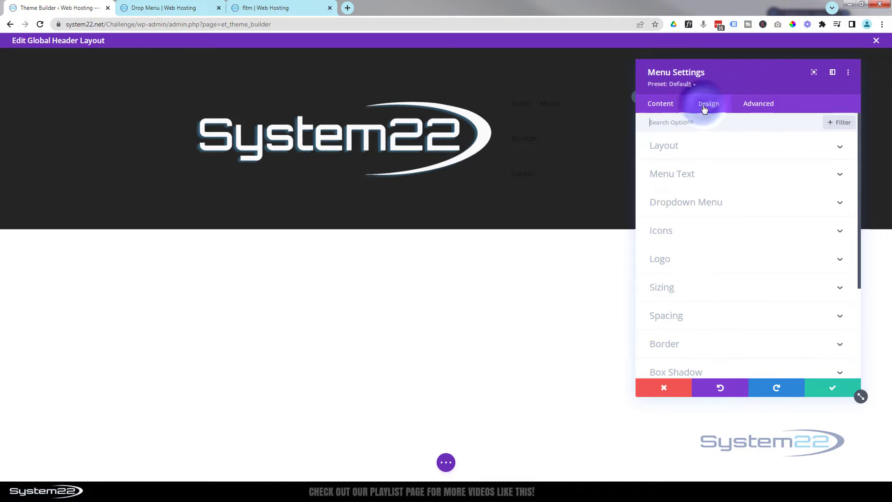
{"action": "left_click", "coordinate": [724, 152]}
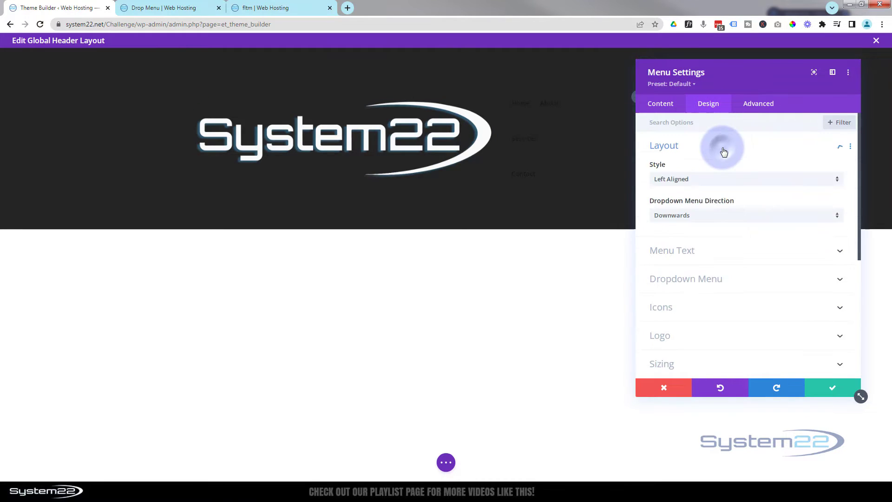
{"action": "left_click", "coordinate": [699, 179]}
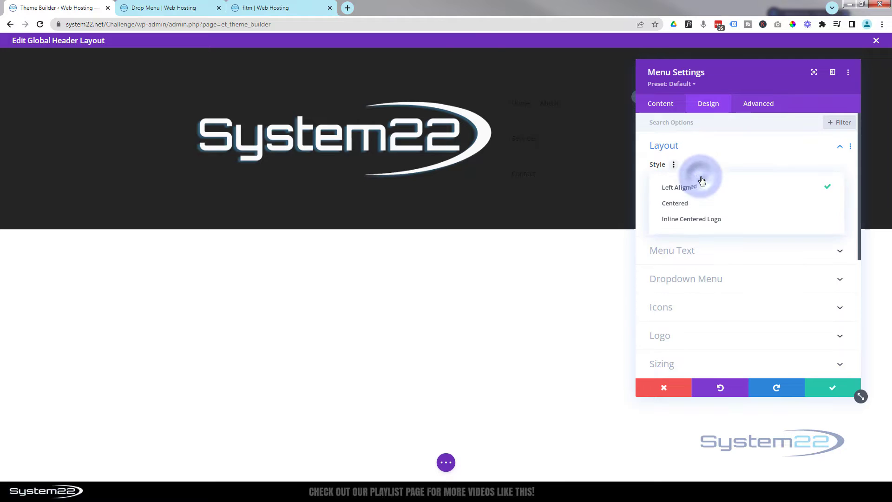
{"action": "left_click", "coordinate": [700, 206]}
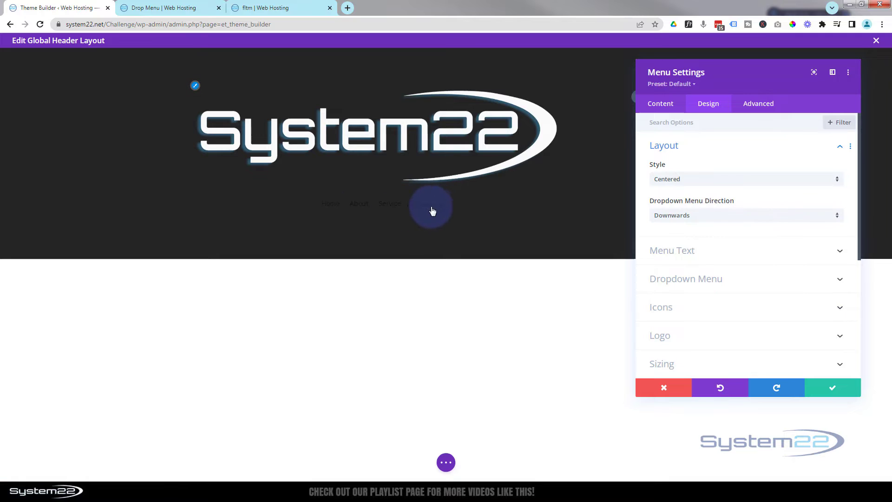
{"action": "left_click", "coordinate": [710, 181]}
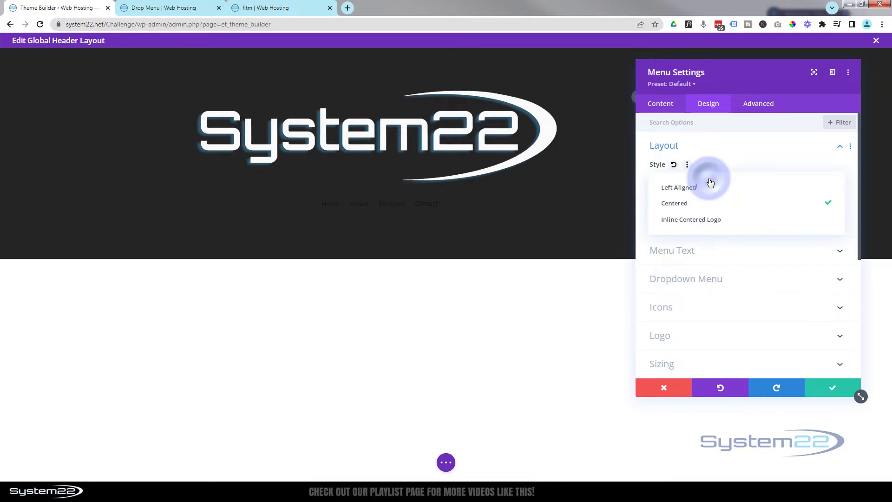
{"action": "left_click", "coordinate": [692, 190]}
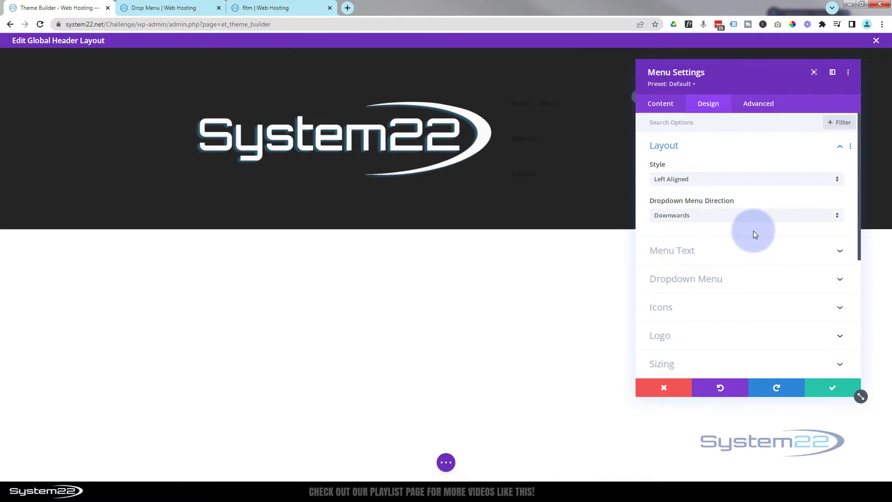
Set the menu text color to white (#ffffff) and the menu font weight to Semi Bold.
{"action": "left_click", "coordinate": [732, 254]}
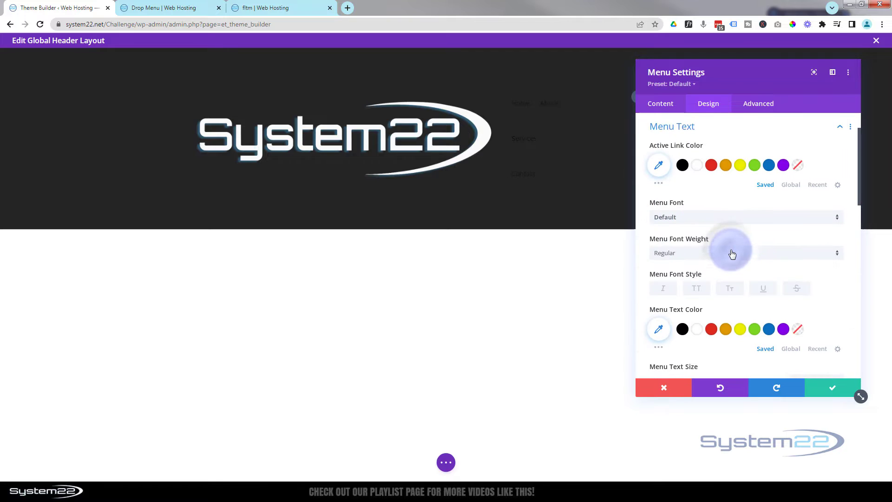
{"action": "left_click", "coordinate": [696, 166]}
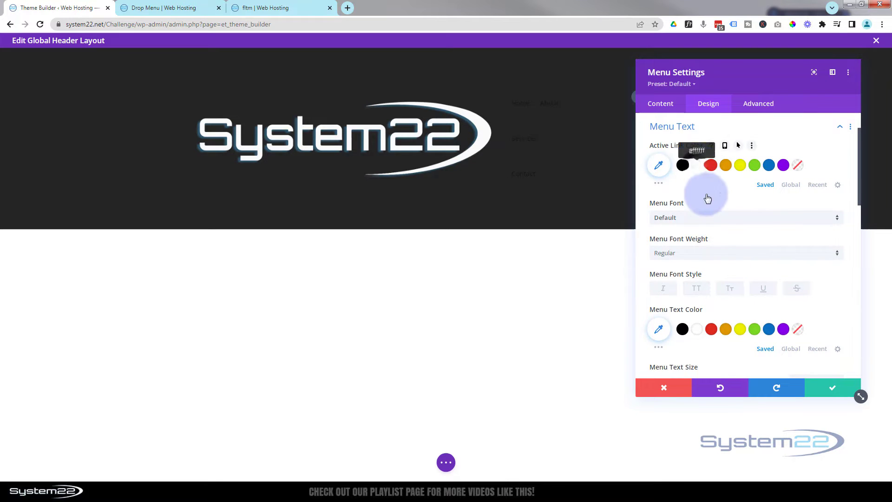
{"action": "scroll", "coordinate": [707, 204], "scroll_direction": "down", "scroll_amount": 2}
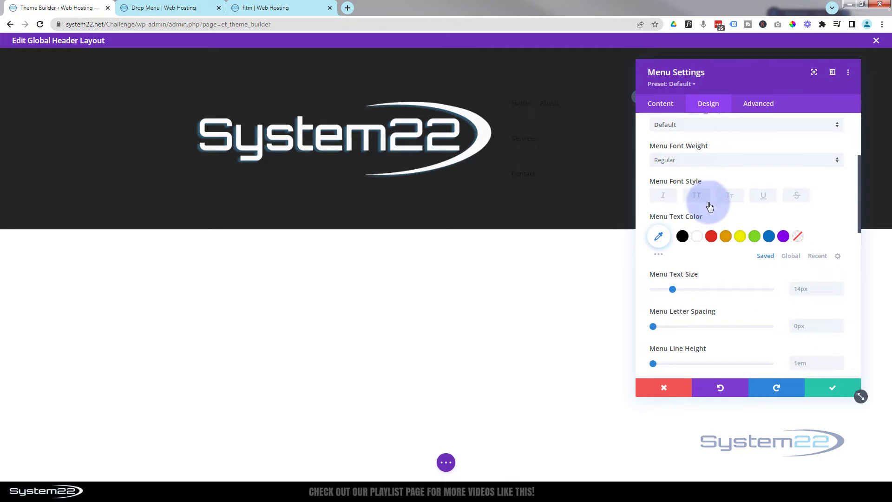
{"action": "left_click", "coordinate": [697, 237]}
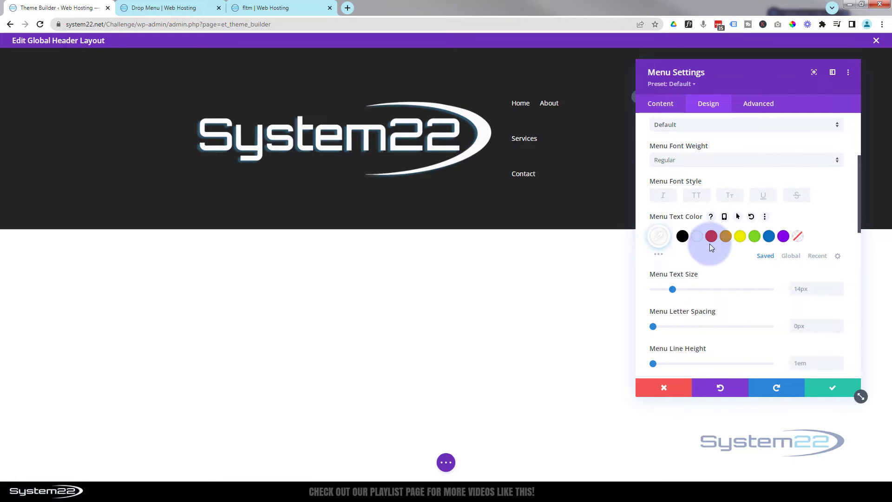
{"action": "left_click", "coordinate": [681, 165]}
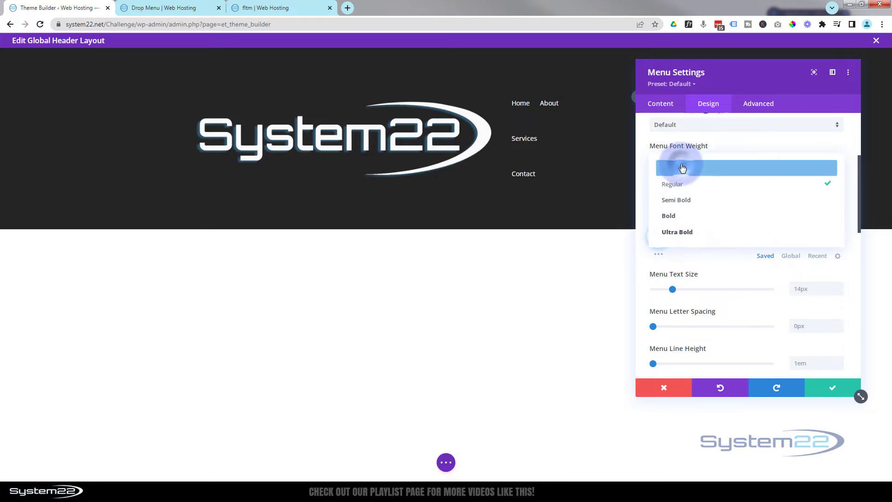
{"action": "left_click", "coordinate": [688, 199]}
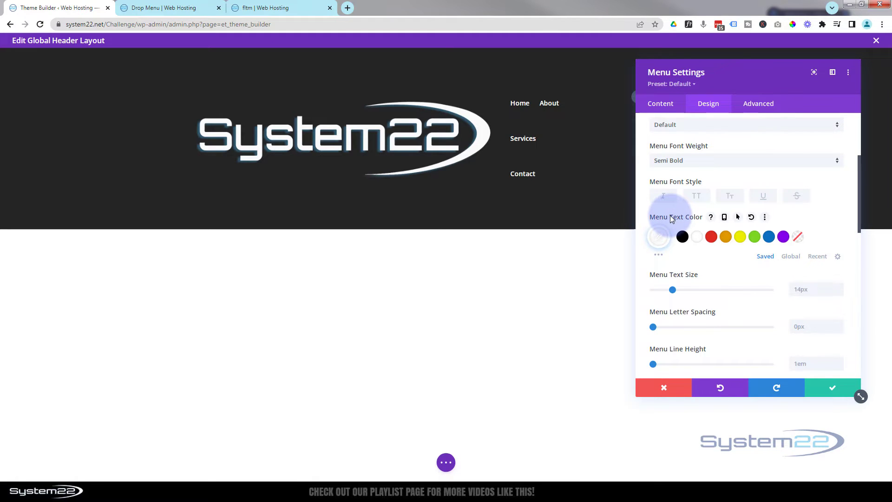
Give the menu text a green (#7cda24) hover color and return to its normal desktop color state.
{"action": "left_click", "coordinate": [739, 218]}
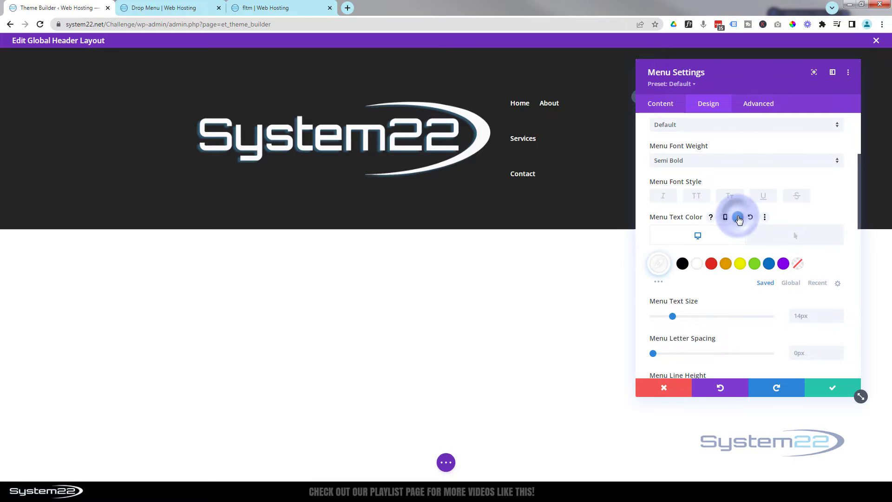
{"action": "left_click", "coordinate": [790, 237]}
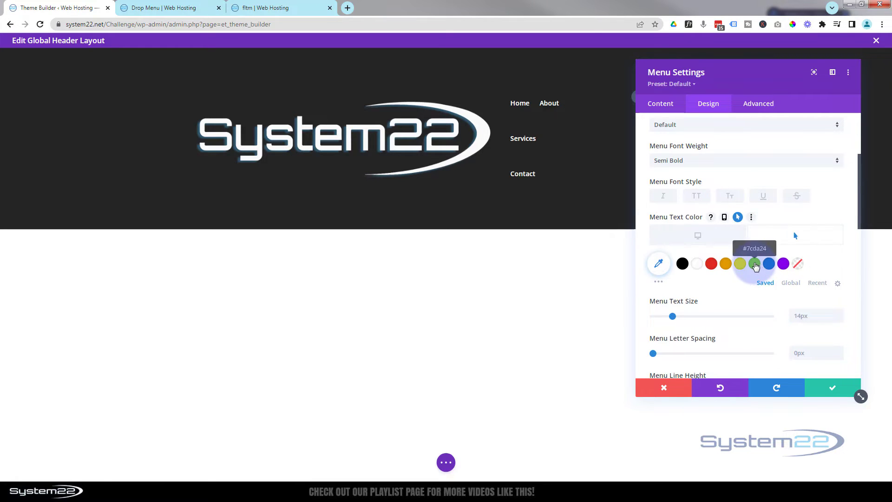
{"action": "left_click", "coordinate": [755, 264]}
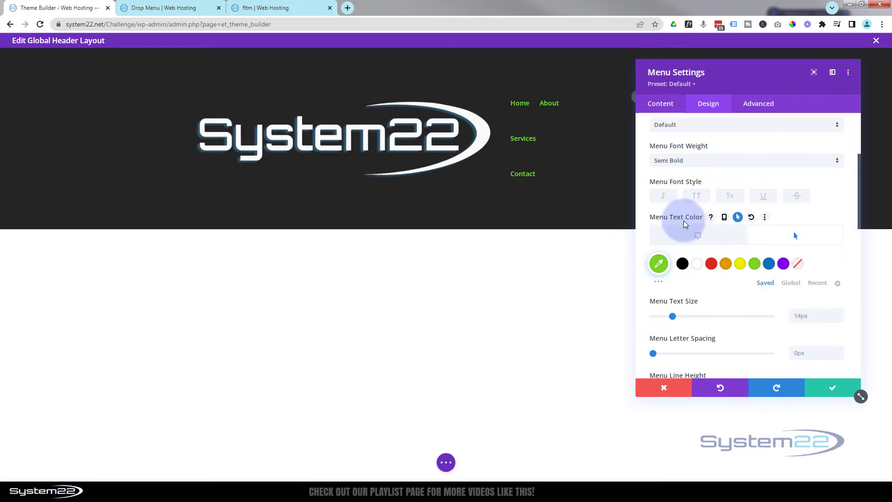
{"action": "left_click", "coordinate": [698, 235]}
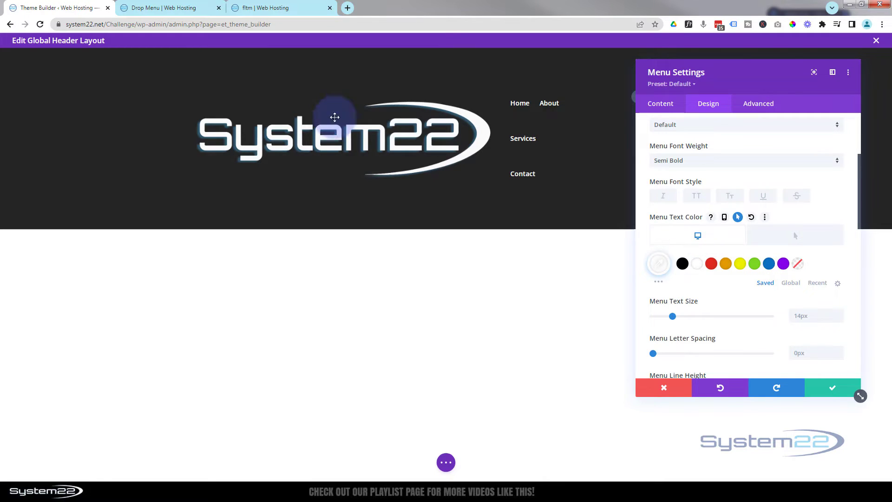
Reduce the menu's logo width to 20% in the sizing settings.
{"action": "scroll", "coordinate": [705, 169], "scroll_direction": "down", "scroll_amount": 5}
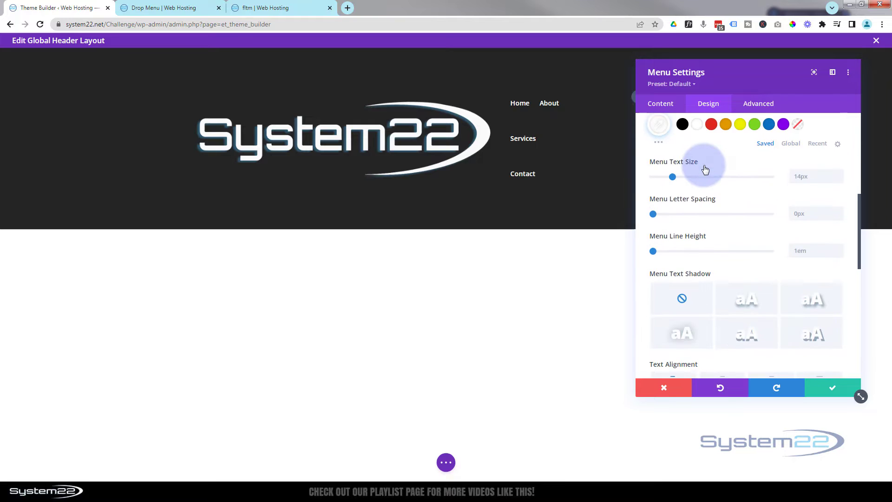
{"action": "scroll", "coordinate": [704, 165], "scroll_direction": "down", "scroll_amount": 4}
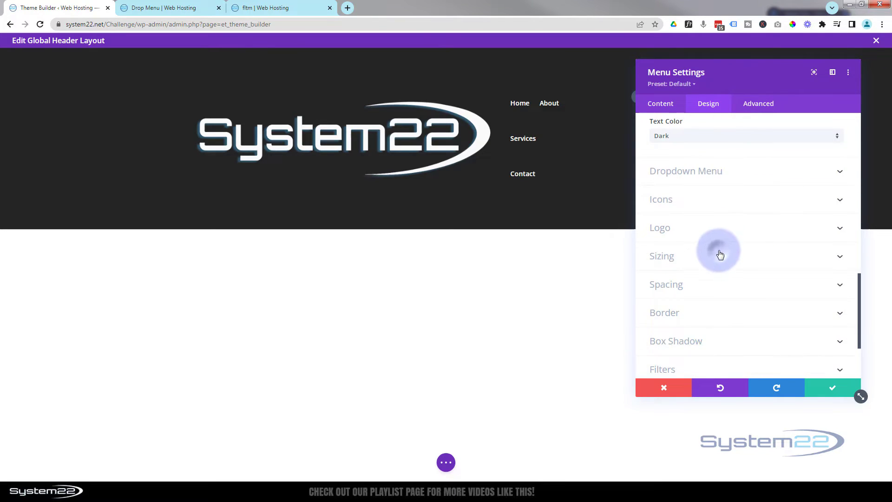
{"action": "left_click", "coordinate": [720, 255]}
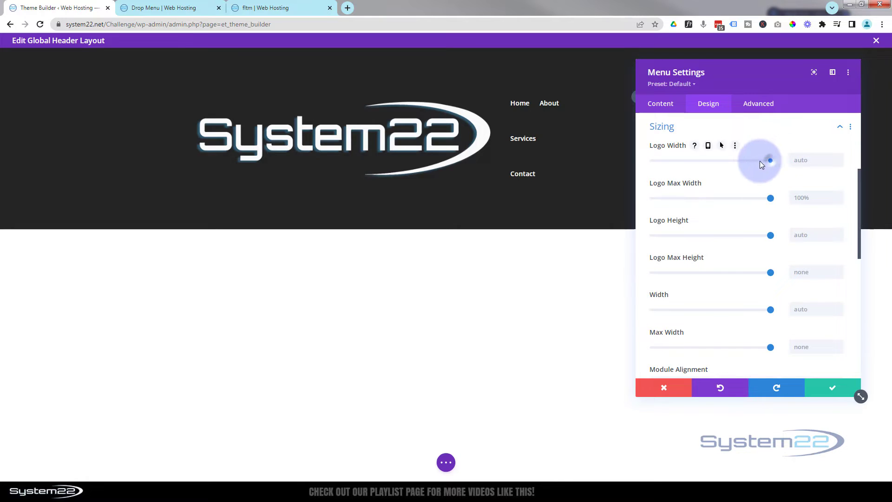
{"action": "left_click_drag", "start_coordinate": [760, 160], "coordinate": [677, 160]}
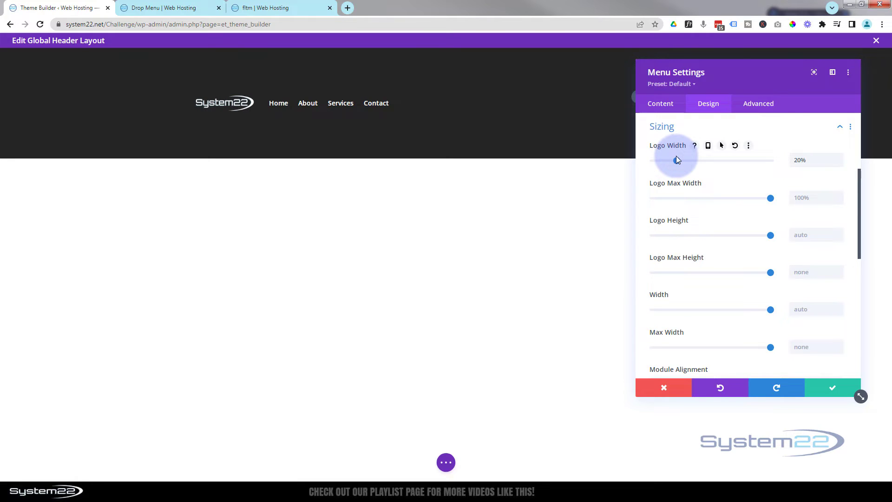
{"action": "left_click_drag", "start_coordinate": [676, 160], "coordinate": [678, 160]}
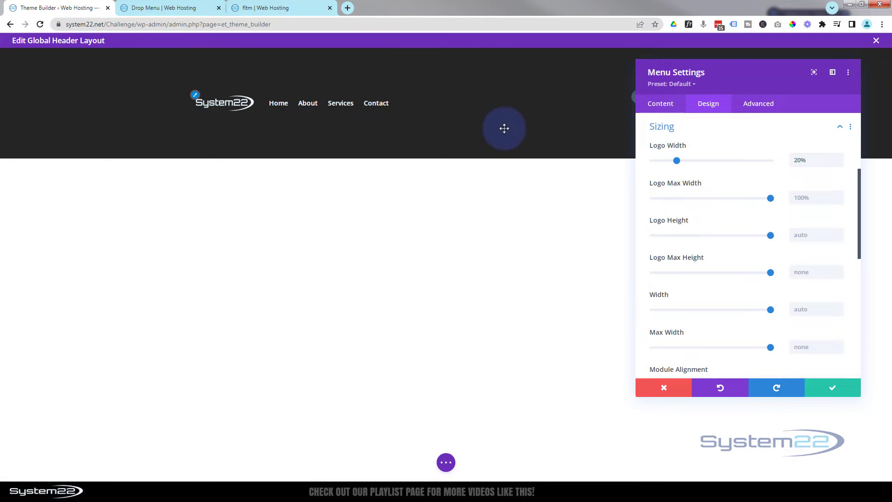
Center the menu text alignment and save the Menu module's settings.
{"action": "scroll", "coordinate": [738, 156], "scroll_direction": "up", "scroll_amount": 3}
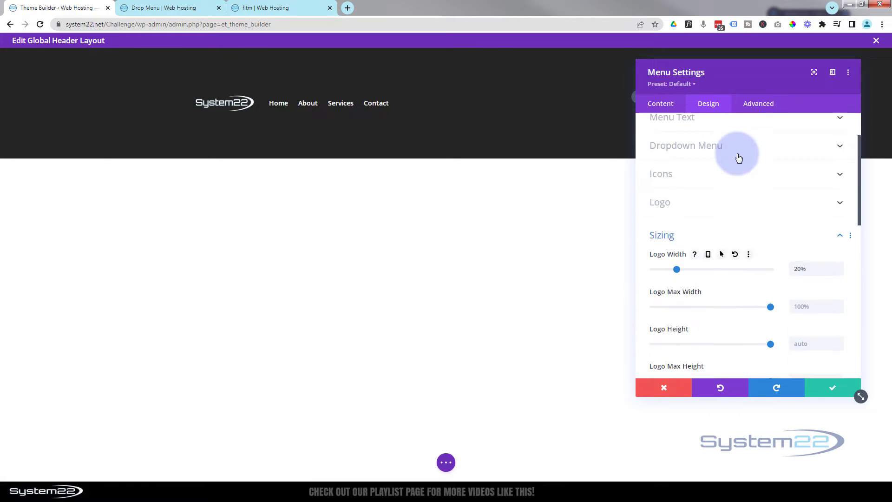
{"action": "left_click", "coordinate": [733, 147]}
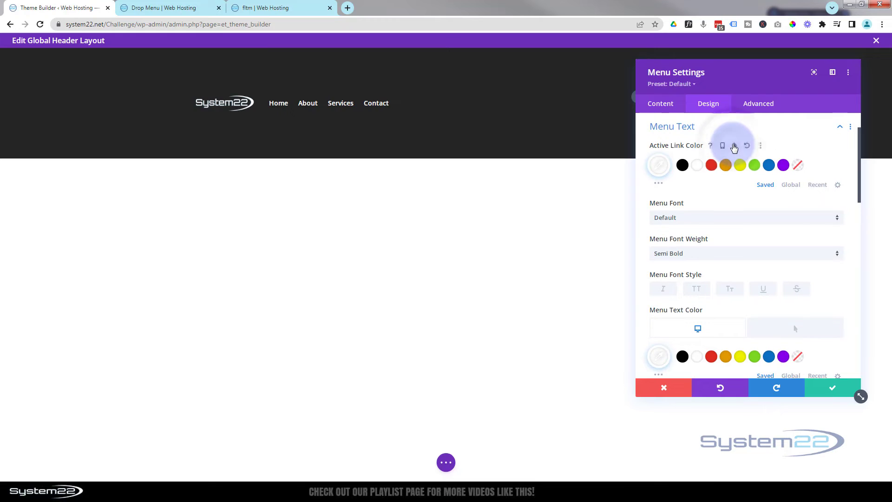
{"action": "scroll", "coordinate": [732, 147], "scroll_direction": "down", "scroll_amount": 4}
{"action": "scroll", "coordinate": [729, 148], "scroll_direction": "down", "scroll_amount": 4}
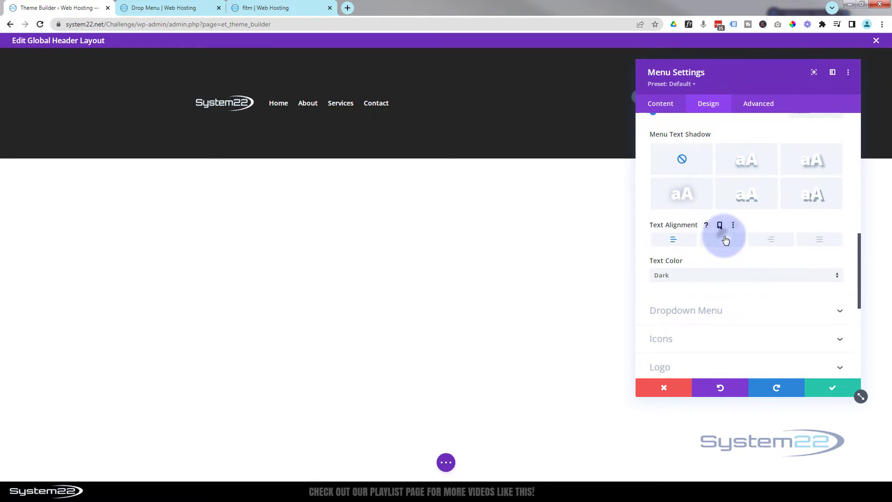
{"action": "left_click", "coordinate": [724, 239]}
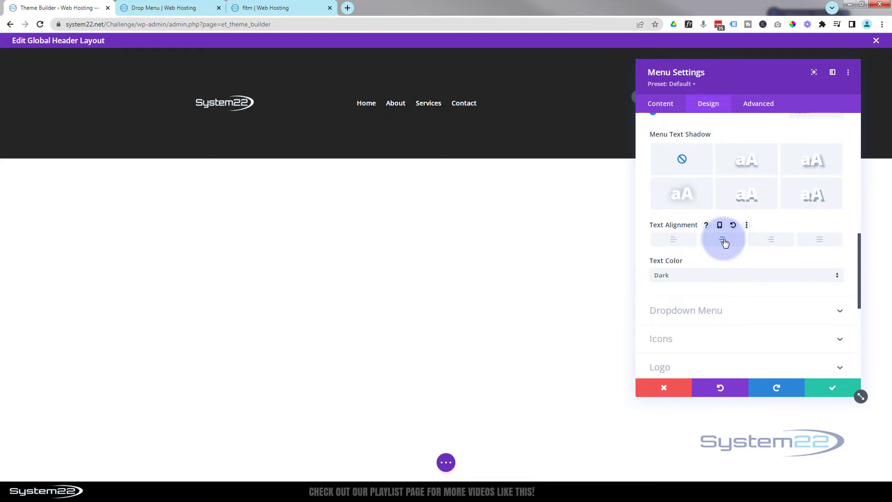
{"action": "left_click", "coordinate": [830, 391]}
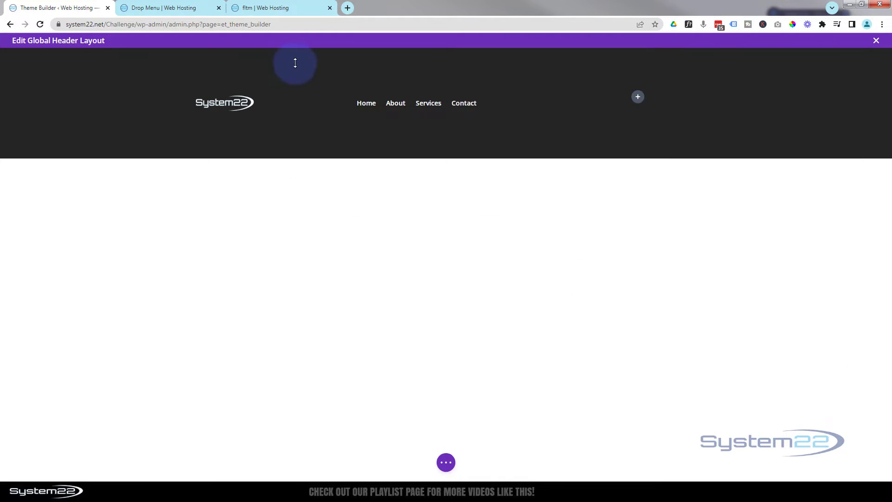
Set both the width and the max width of the header row to 100%.
{"action": "mouse_move", "coordinate": [301, 155]}
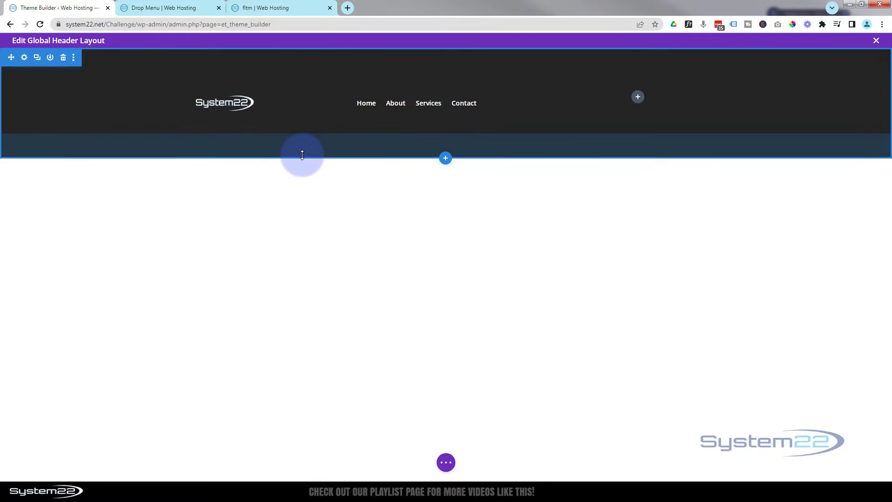
{"action": "mouse_move", "coordinate": [280, 92]}
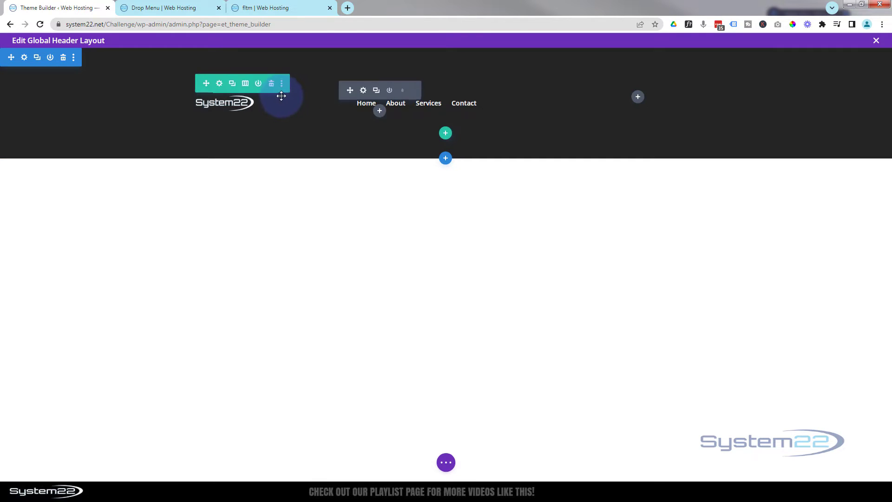
{"action": "left_click", "coordinate": [220, 84]}
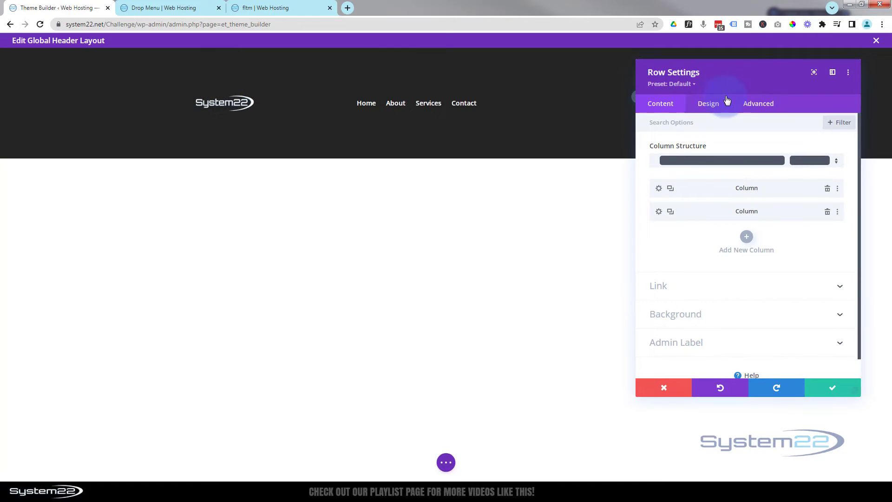
{"action": "left_click", "coordinate": [712, 106]}
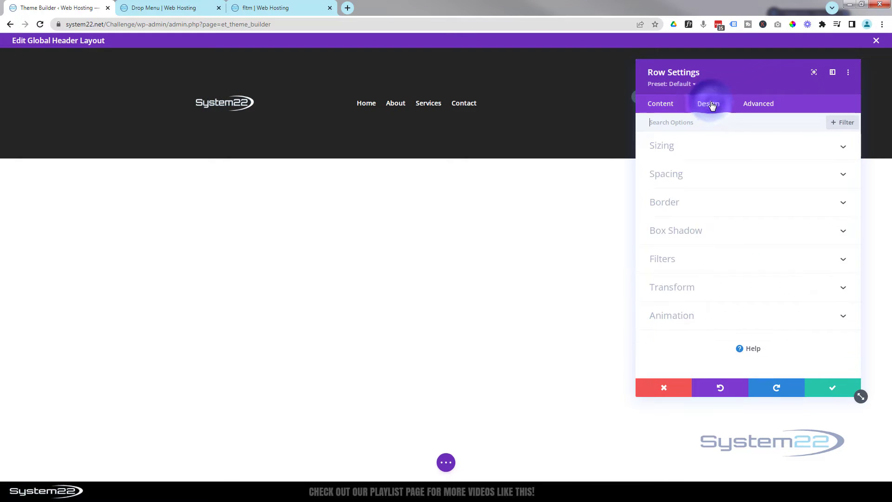
{"action": "left_click", "coordinate": [740, 148]}
{"action": "left_click", "coordinate": [749, 257]}
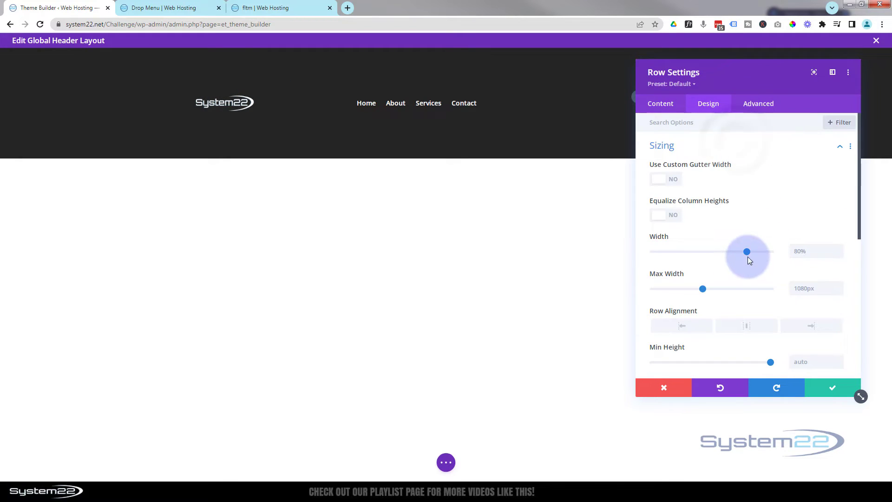
{"action": "left_click_drag", "start_coordinate": [746, 250], "coordinate": [775, 249]}
{"action": "key", "text": "ctrl+c"}
{"action": "left_click", "coordinate": [662, 275]}
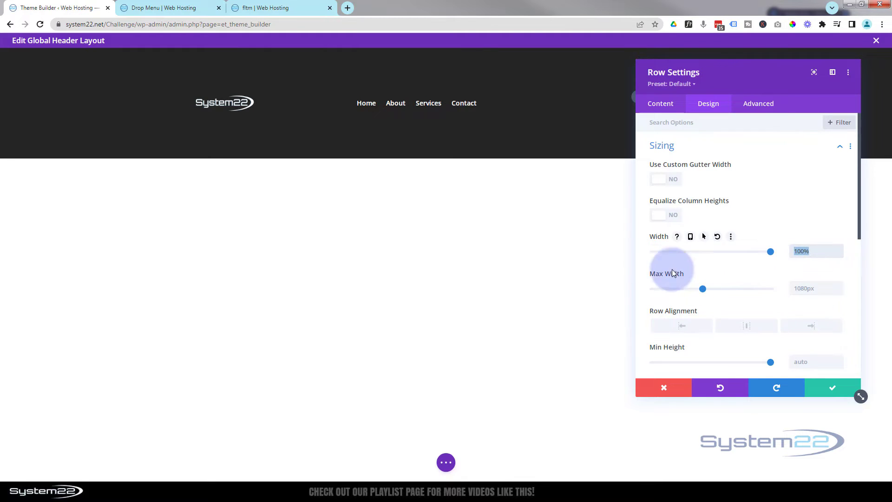
{"action": "left_click", "coordinate": [798, 289]}
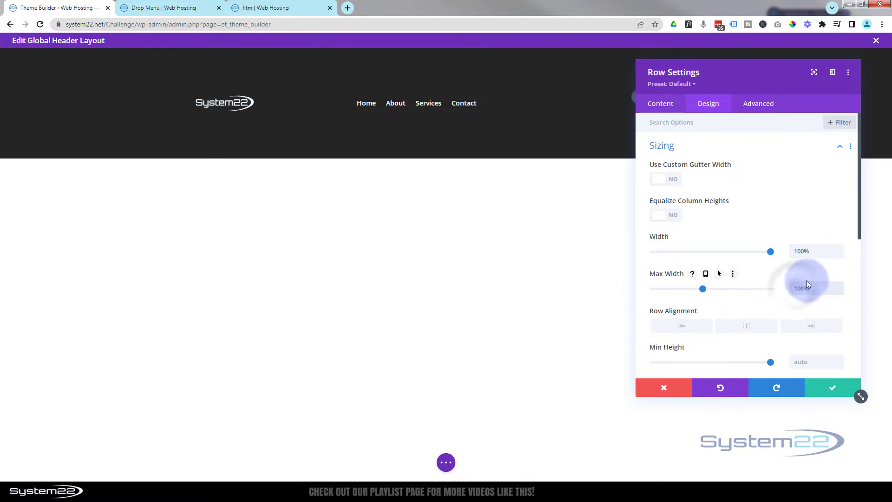
{"action": "key", "text": "ctrl+v"}
{"action": "left_click", "coordinate": [785, 274]}
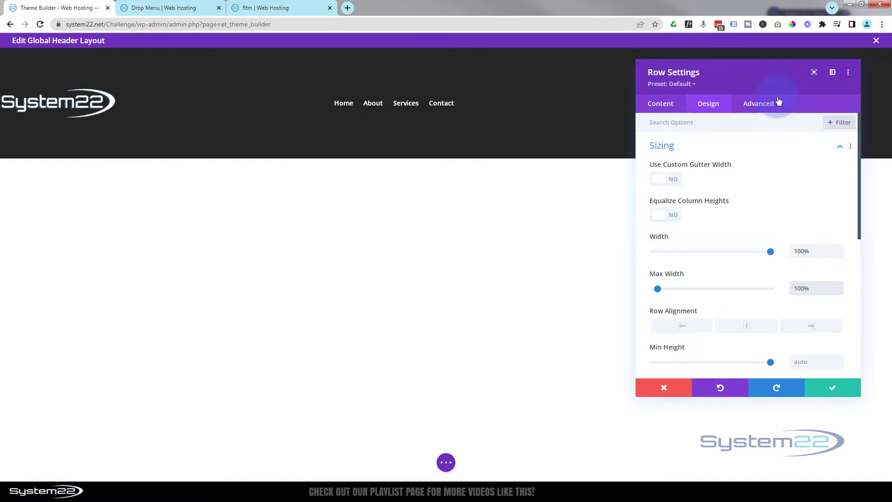
Add 5% left and right padding to the header row and save the row settings.
{"action": "scroll", "coordinate": [771, 175], "scroll_direction": "down", "scroll_amount": 2}
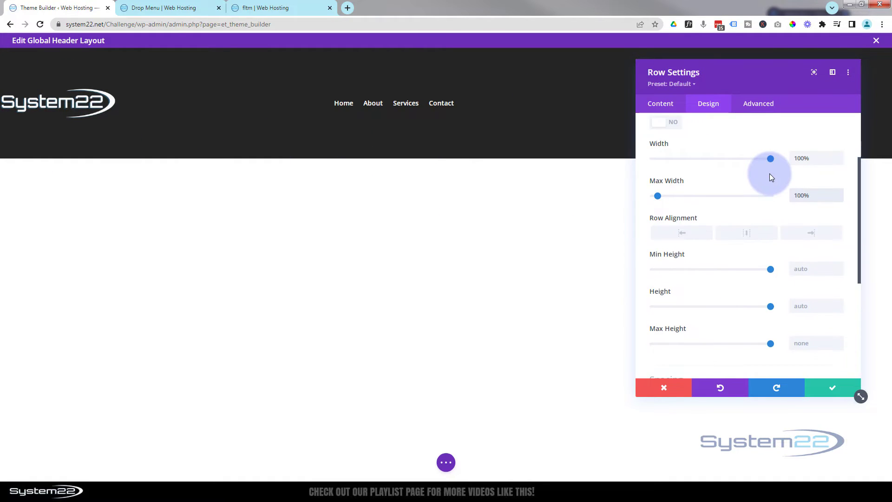
{"action": "scroll", "coordinate": [770, 175], "scroll_direction": "down", "scroll_amount": 4}
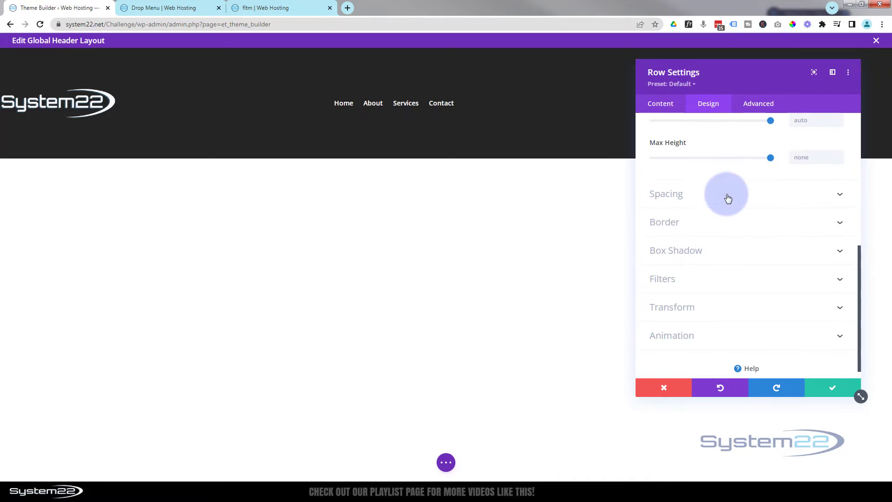
{"action": "double_click", "coordinate": [726, 198]}
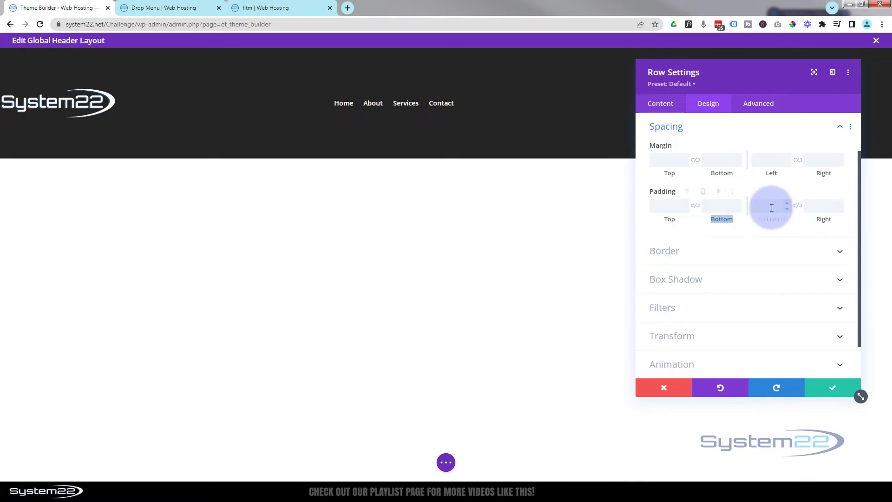
{"action": "left_click", "coordinate": [772, 207]}
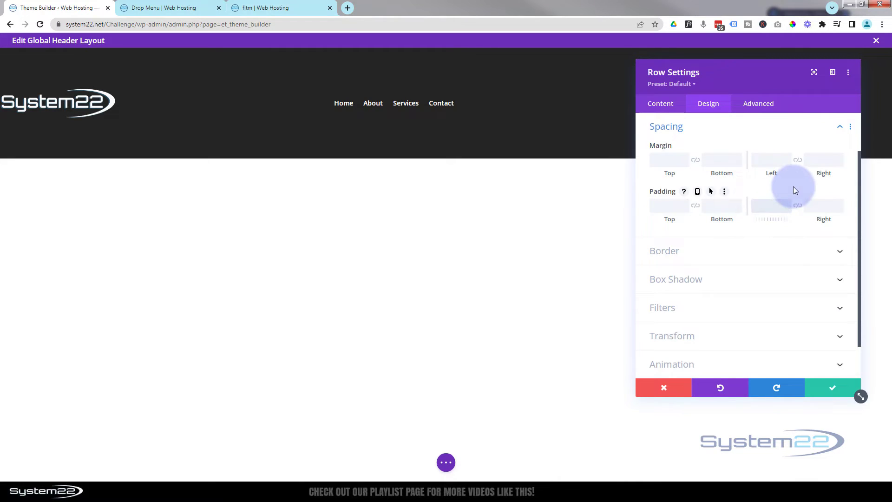
{"action": "type", "text": "5%"}
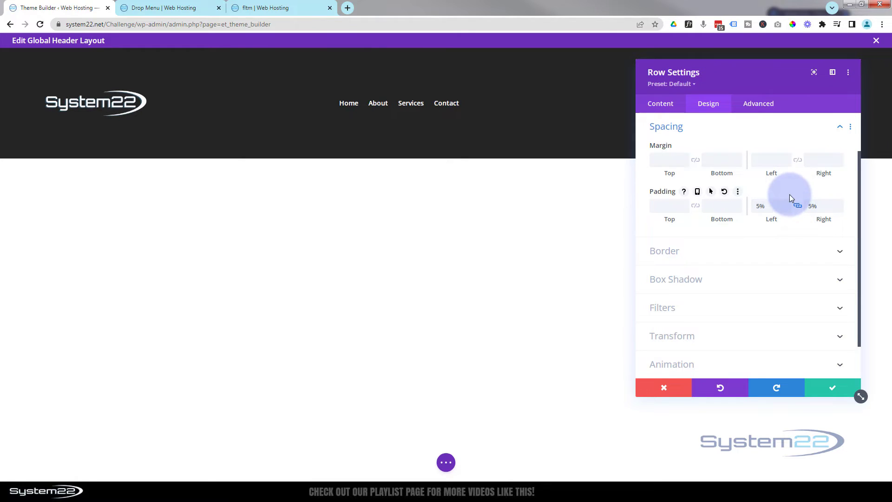
{"action": "left_click", "coordinate": [734, 135]}
{"action": "scroll", "coordinate": [733, 135], "scroll_direction": "up", "scroll_amount": 1}
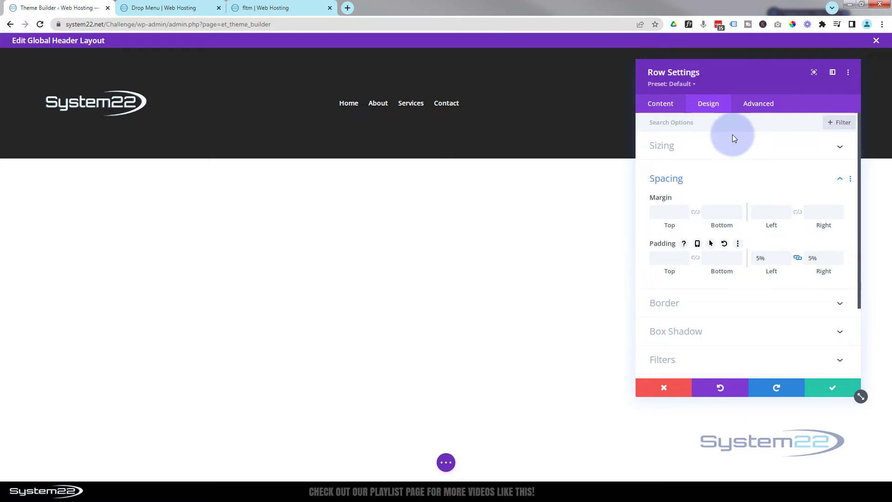
{"action": "left_click", "coordinate": [841, 387]}
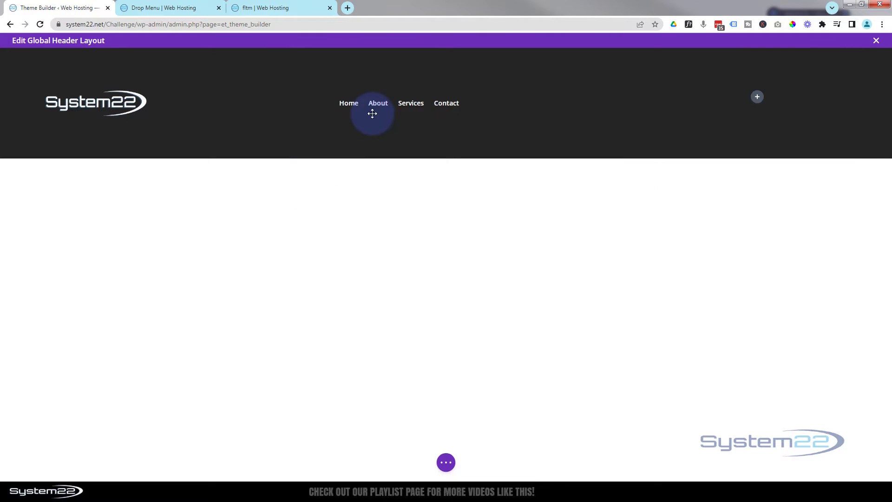
Insert a Button module in the header row's empty second column and set its text to "Mega Menu".
{"action": "left_click", "coordinate": [754, 100]}
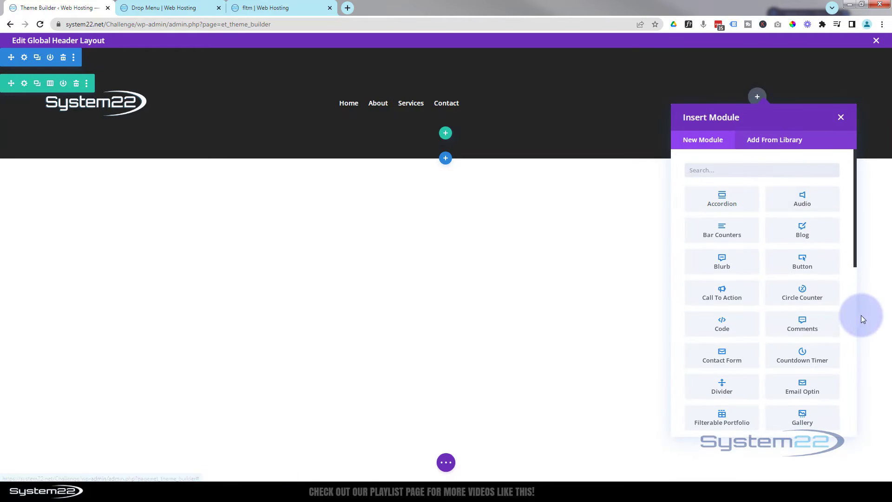
{"action": "left_click", "coordinate": [815, 263]}
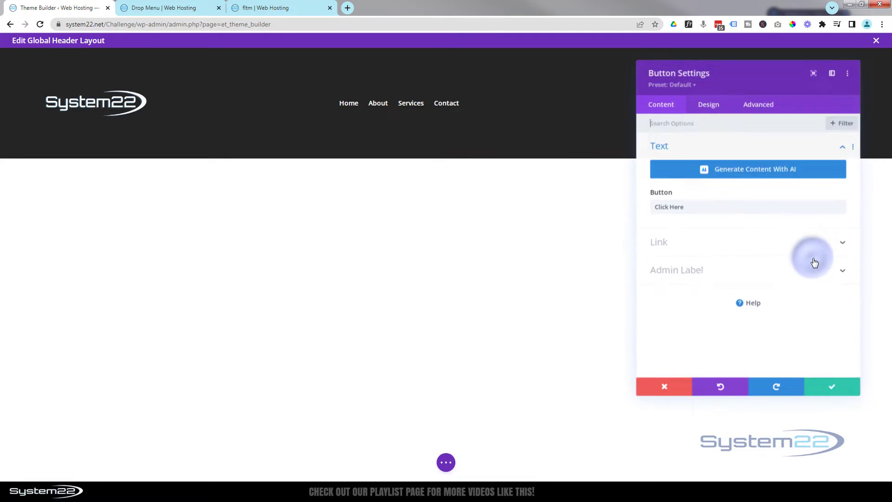
{"action": "left_click_drag", "start_coordinate": [761, 86], "coordinate": [339, 104]}
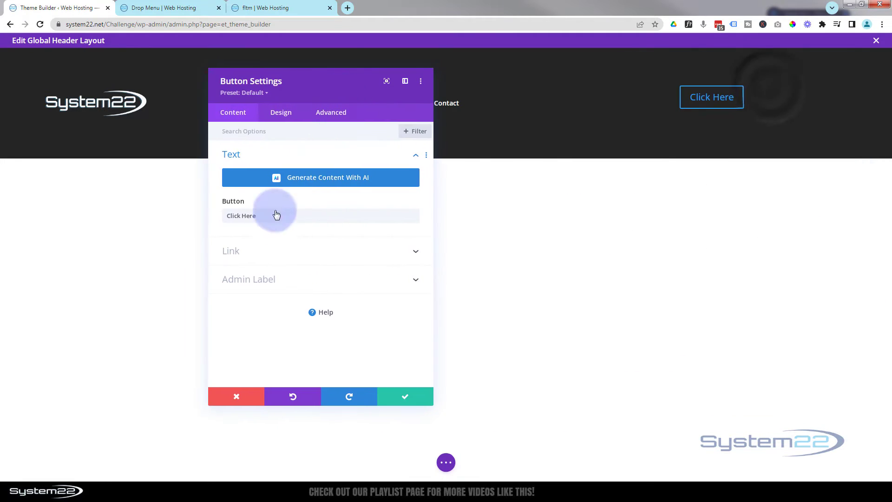
{"action": "left_click_drag", "start_coordinate": [269, 213], "coordinate": [217, 222]}
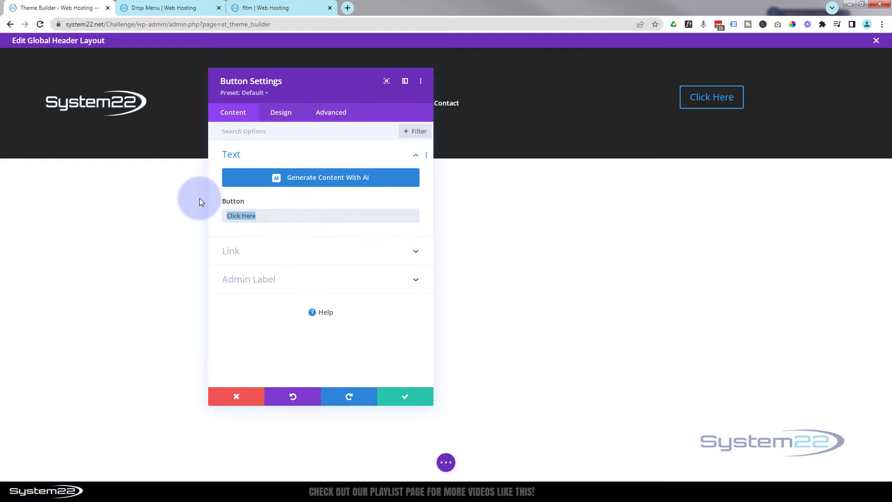
{"action": "type", "text": "Meg"}
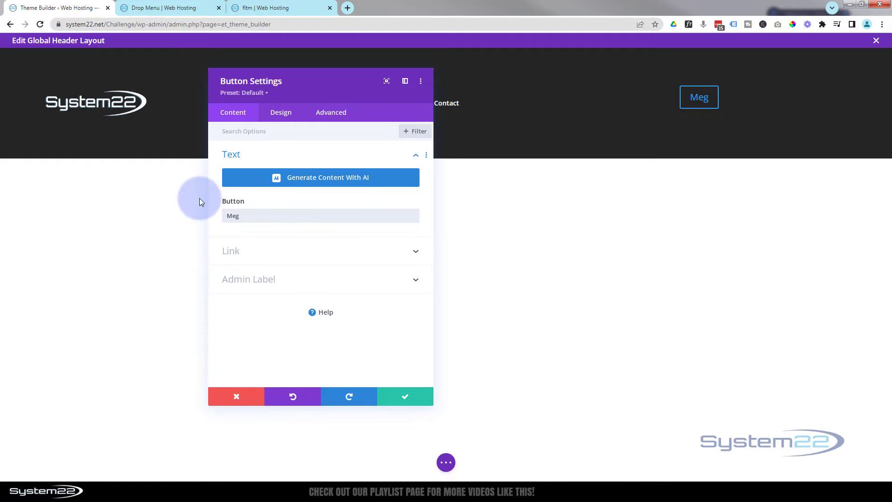
{"action": "type", "text": "a Menu"}
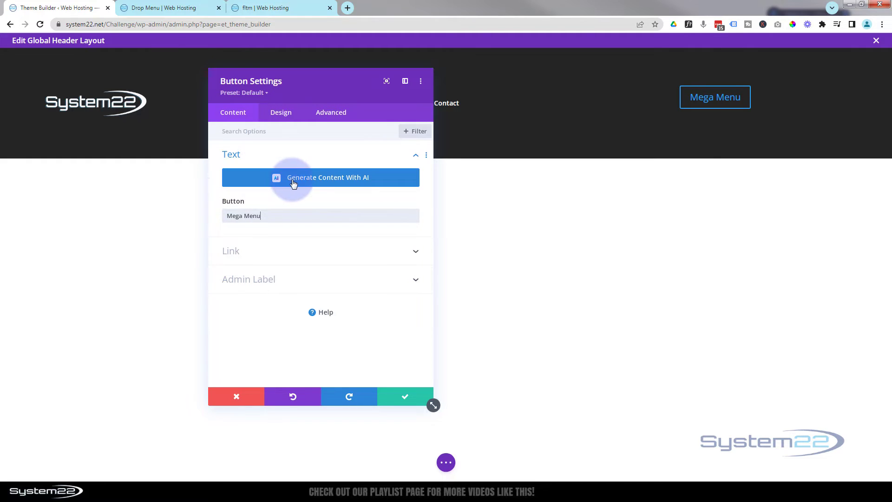
Center the alignment of the Mega Menu button within its column.
{"action": "left_click", "coordinate": [286, 117]}
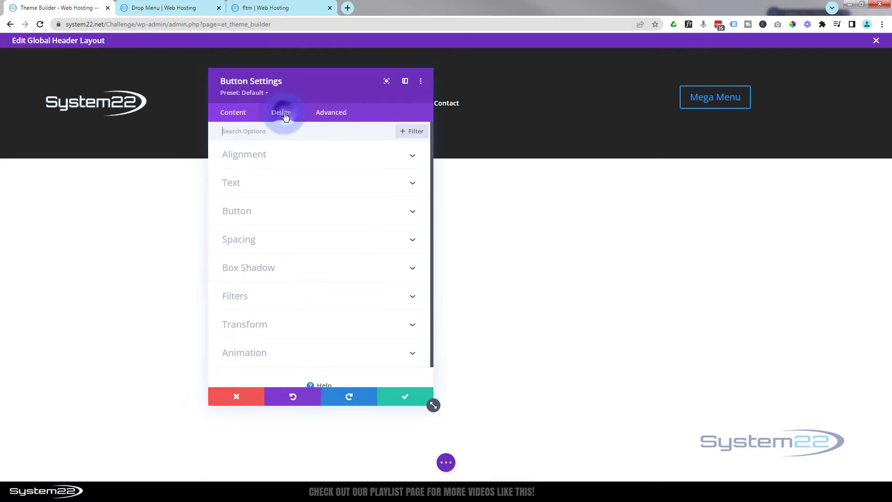
{"action": "left_click", "coordinate": [302, 158]}
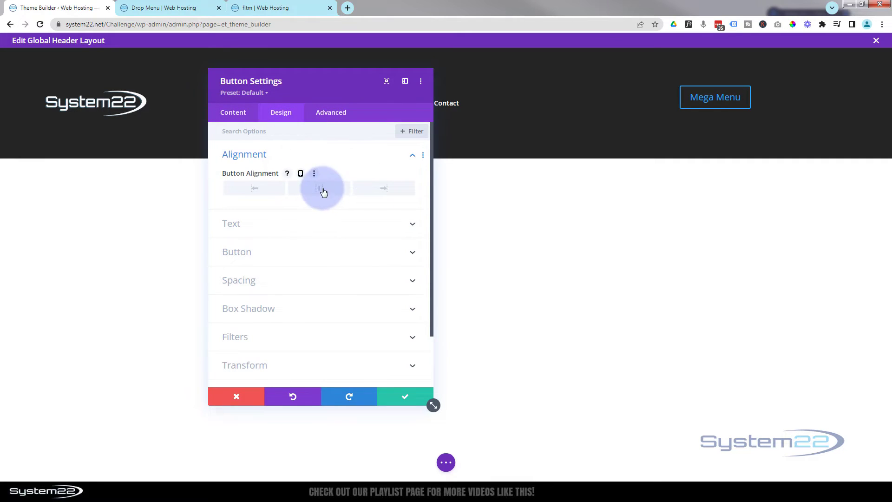
{"action": "left_click", "coordinate": [321, 188]}
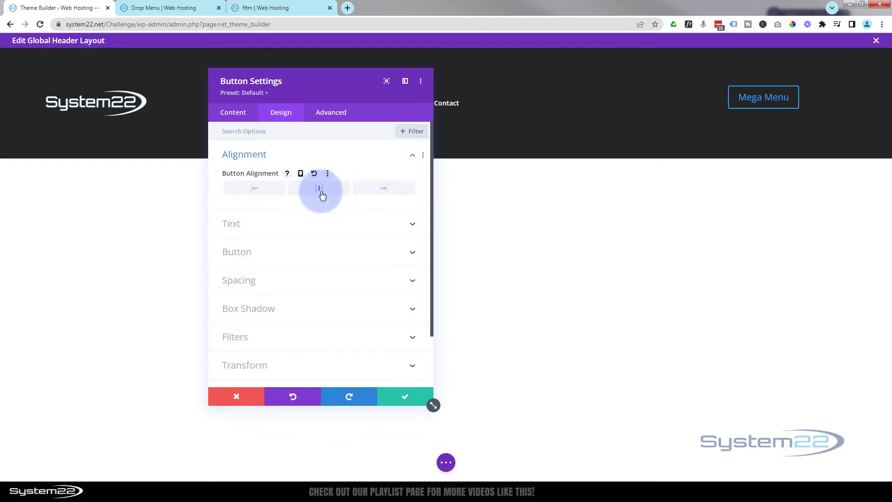
Enable custom styles for the Mega Menu button, with white (#ffffff) text at a size of 12px.
{"action": "left_click", "coordinate": [302, 255]}
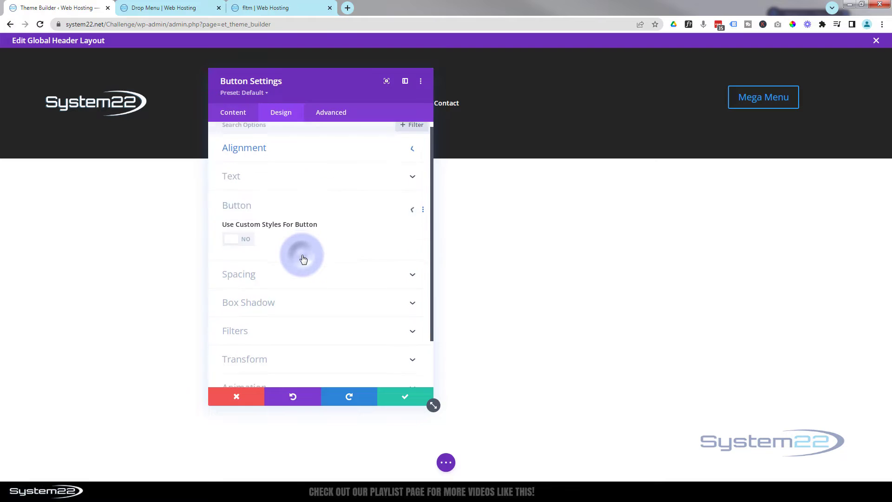
{"action": "left_click", "coordinate": [245, 185]}
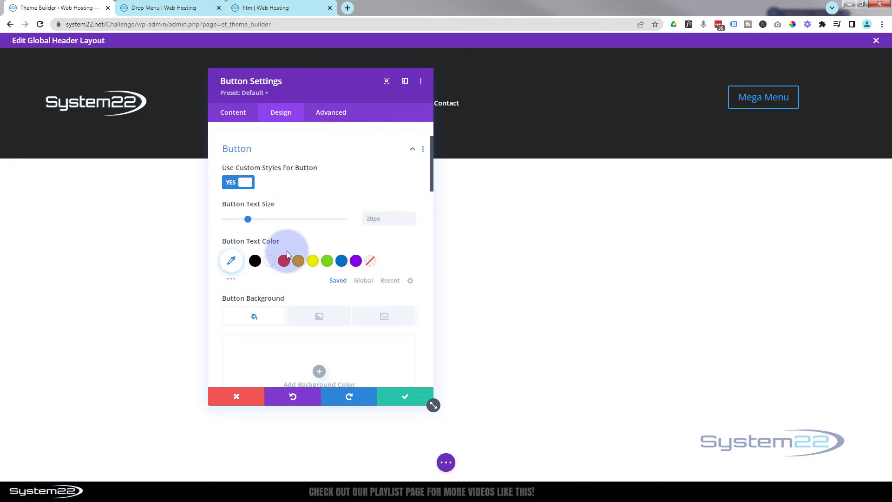
{"action": "left_click", "coordinate": [270, 264]}
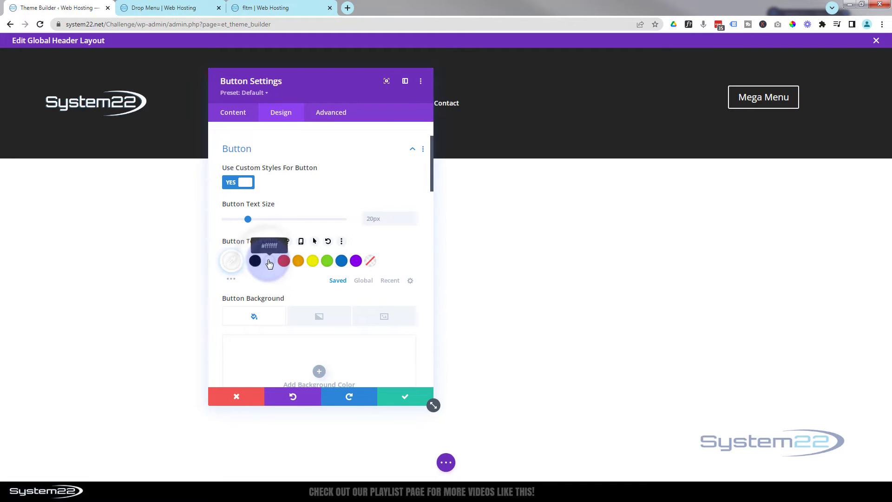
{"action": "left_click", "coordinate": [371, 217]}
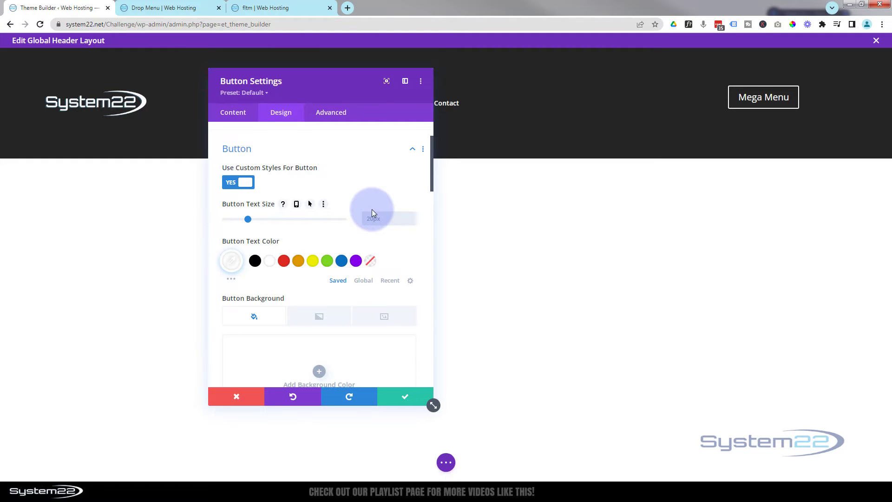
{"action": "type", "text": "12px"}
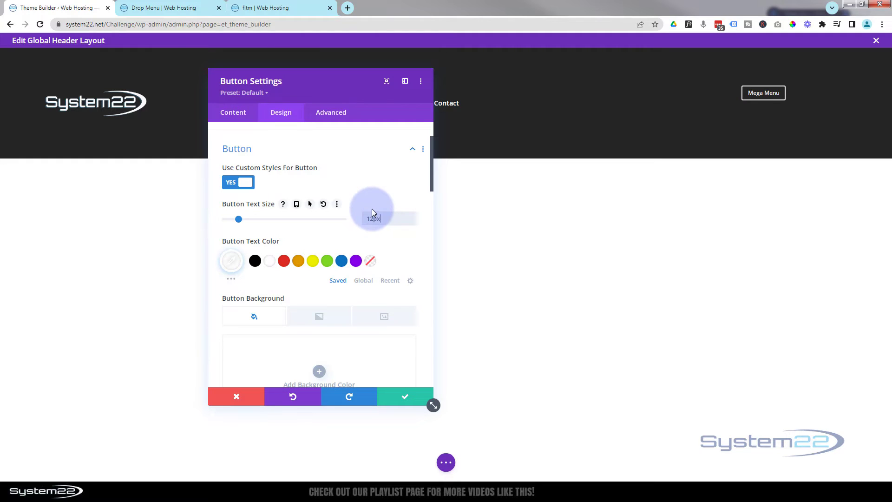
Set the Mega Menu button's font style to all uppercase.
{"action": "scroll", "coordinate": [327, 221], "scroll_direction": "down", "scroll_amount": 8}
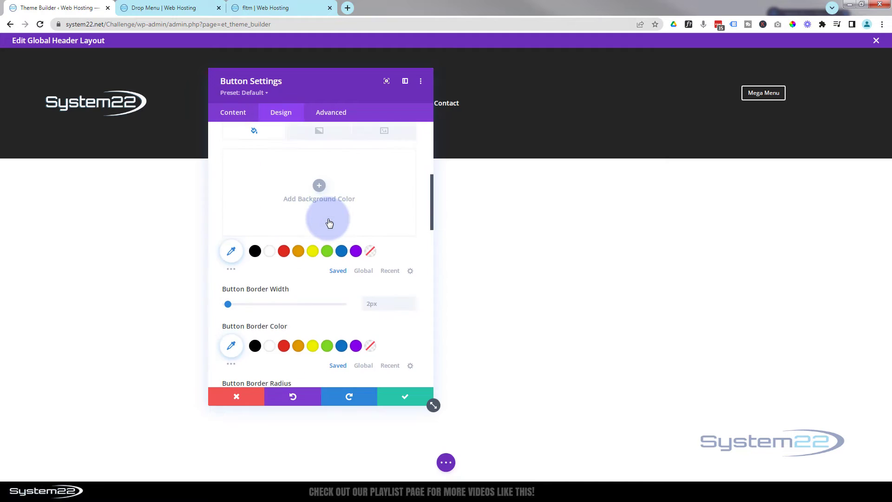
{"action": "scroll", "coordinate": [327, 219], "scroll_direction": "down", "scroll_amount": 3}
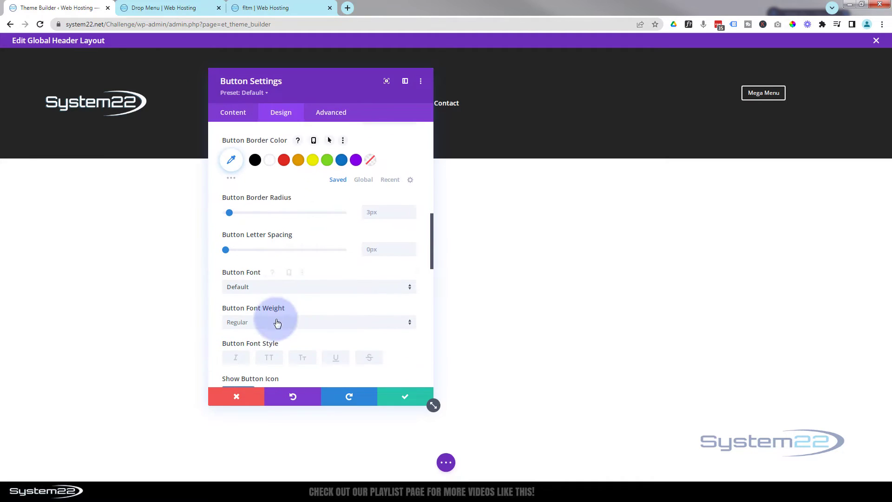
{"action": "left_click", "coordinate": [270, 359]}
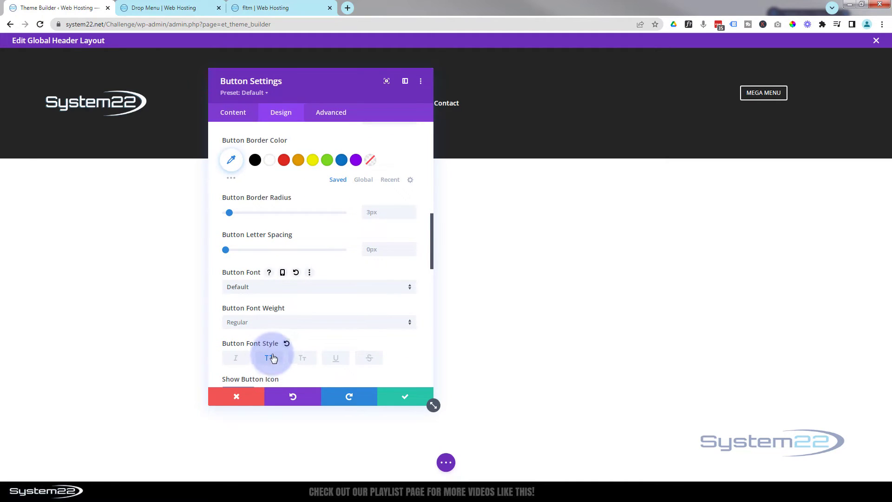
Give the Mega Menu button a green text color for its hover state and save the button settings.
{"action": "scroll", "coordinate": [273, 342], "scroll_direction": "up", "scroll_amount": 8}
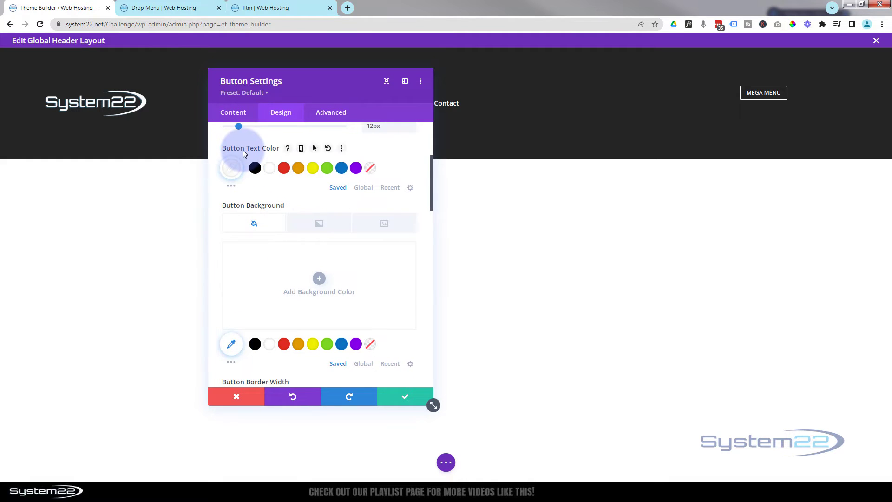
{"action": "left_click", "coordinate": [315, 149]}
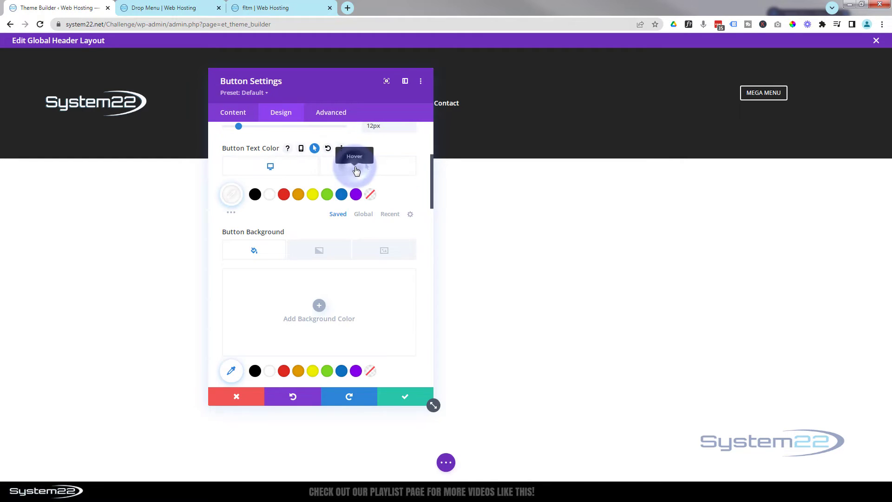
{"action": "left_click", "coordinate": [357, 170]}
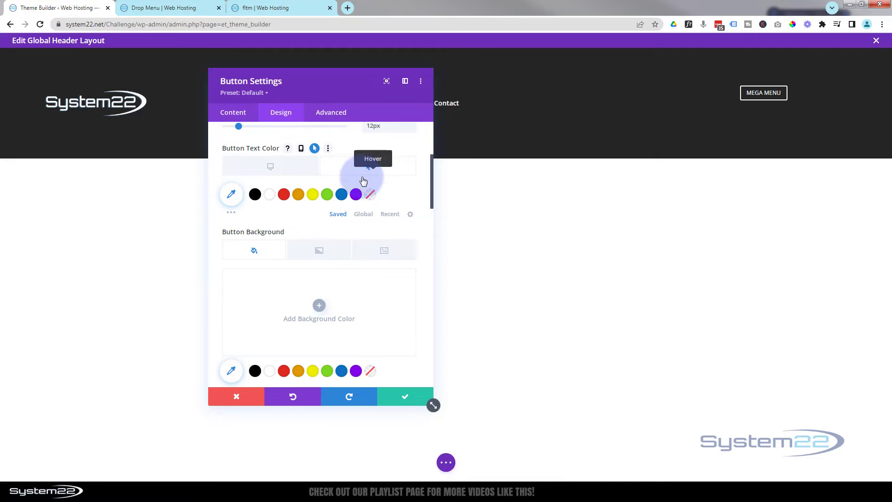
{"action": "left_click", "coordinate": [327, 195]}
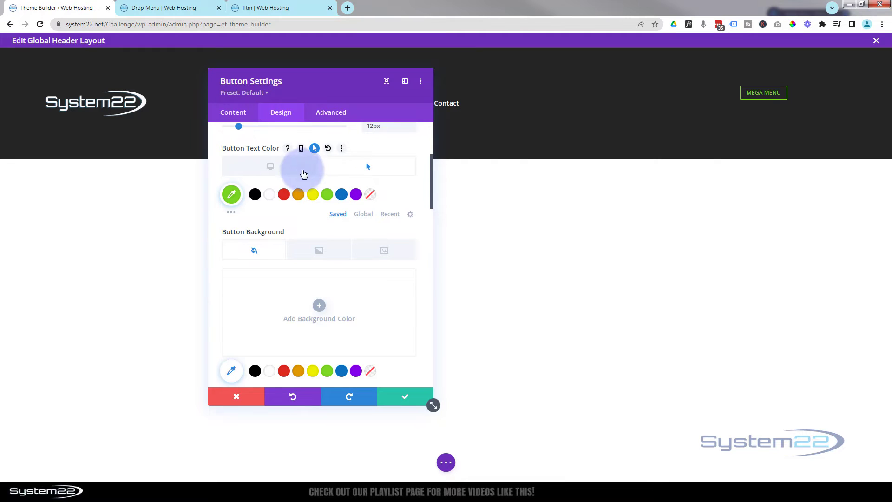
{"action": "left_click", "coordinate": [269, 171]}
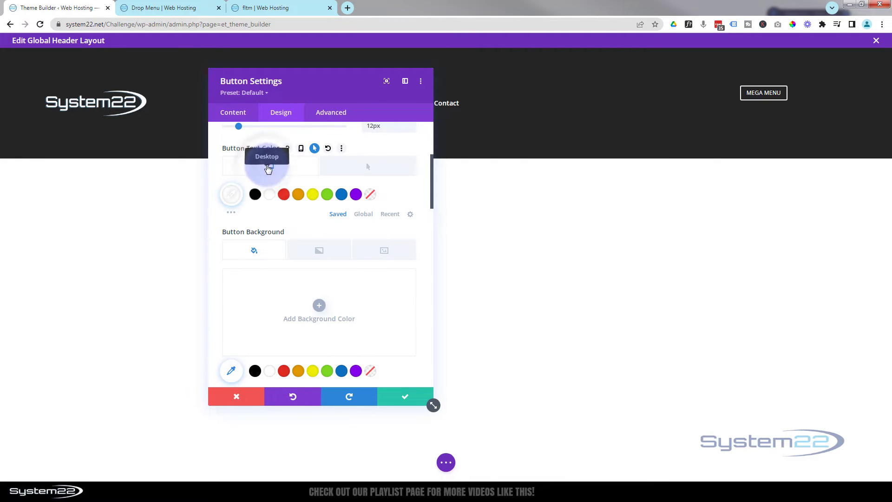
{"action": "left_click_drag", "start_coordinate": [358, 86], "coordinate": [456, 175]}
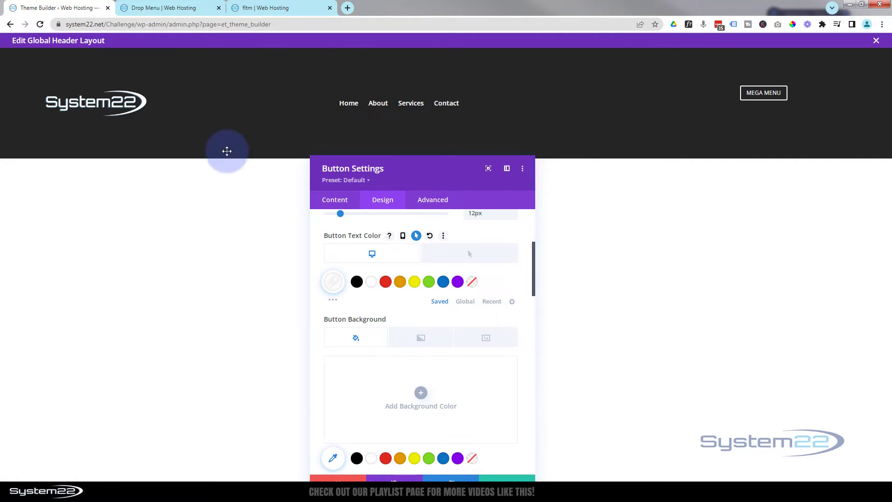
{"action": "left_click_drag", "start_coordinate": [446, 170], "coordinate": [441, 91]}
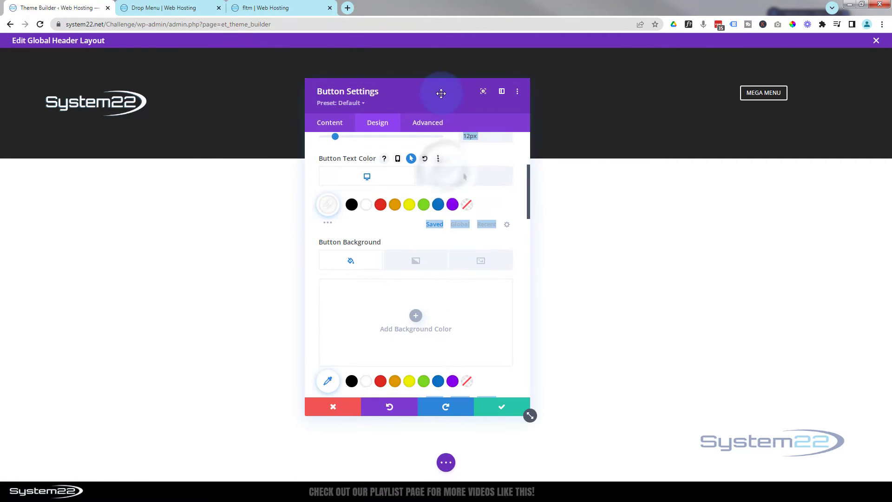
{"action": "left_click", "coordinate": [506, 407]}
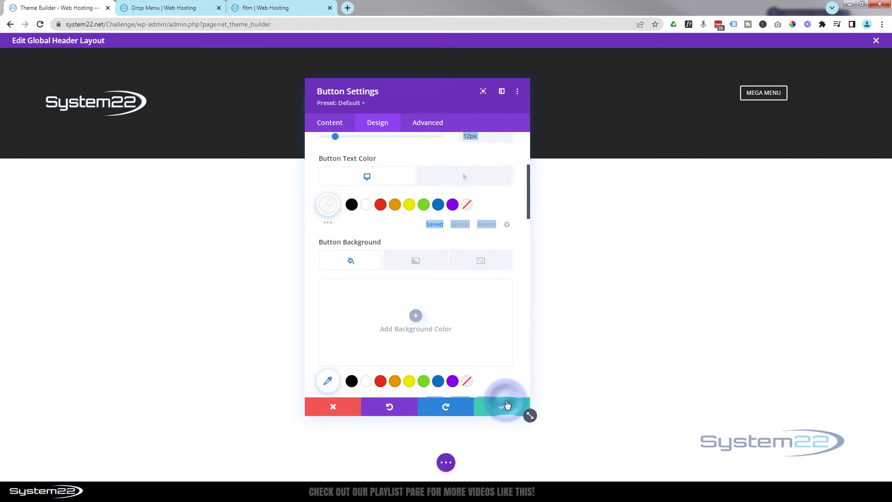
Reduce the logo width in the header's Menu module to 17% and save the module settings.
{"action": "mouse_move", "coordinate": [342, 104]}
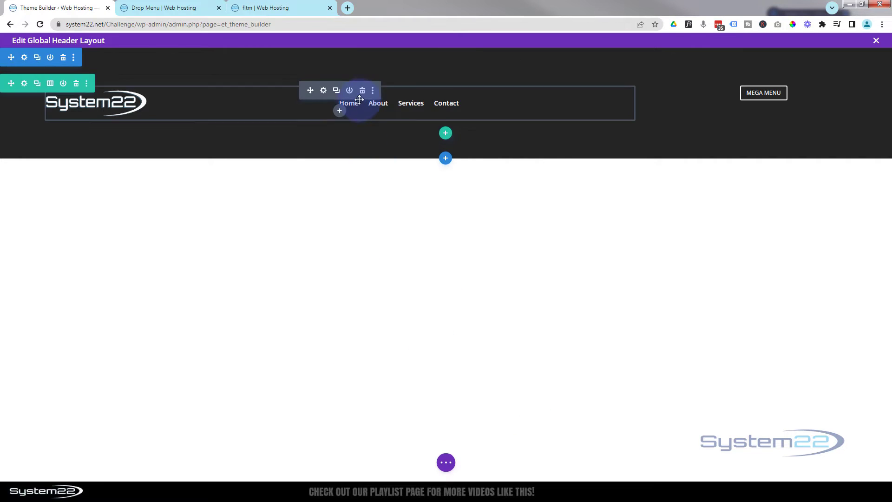
{"action": "left_click", "coordinate": [324, 92]}
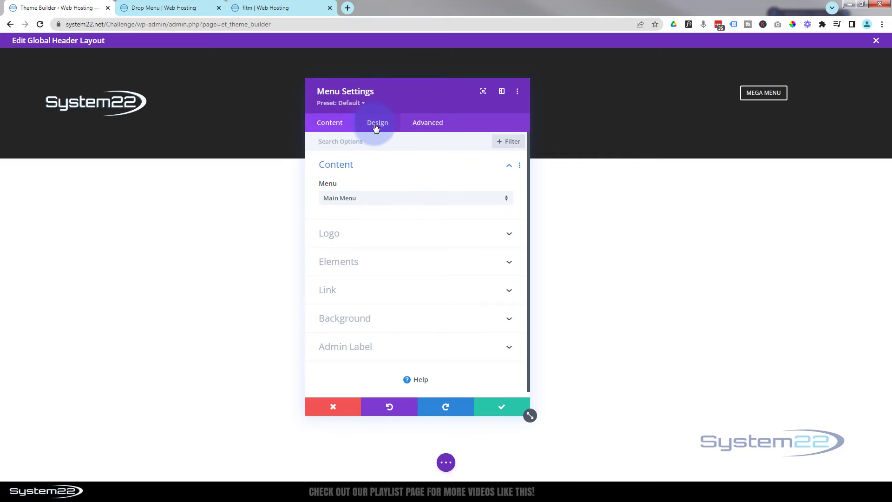
{"action": "left_click", "coordinate": [376, 125]}
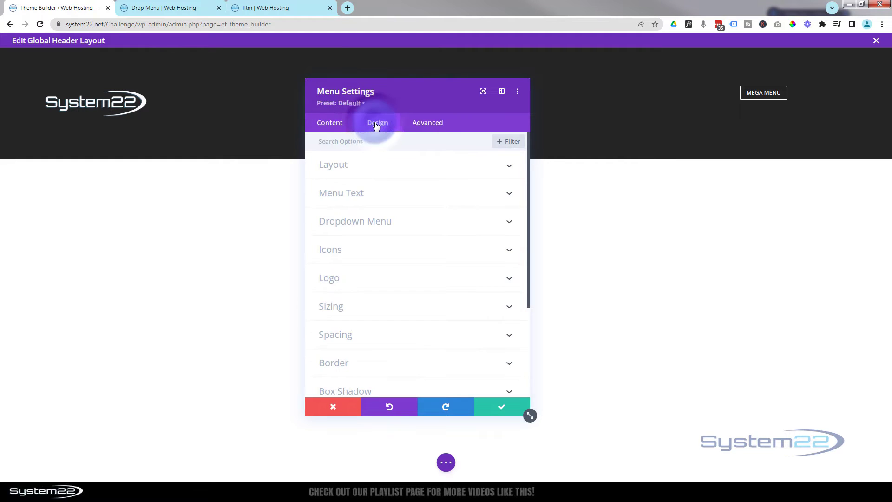
{"action": "left_click", "coordinate": [371, 306]}
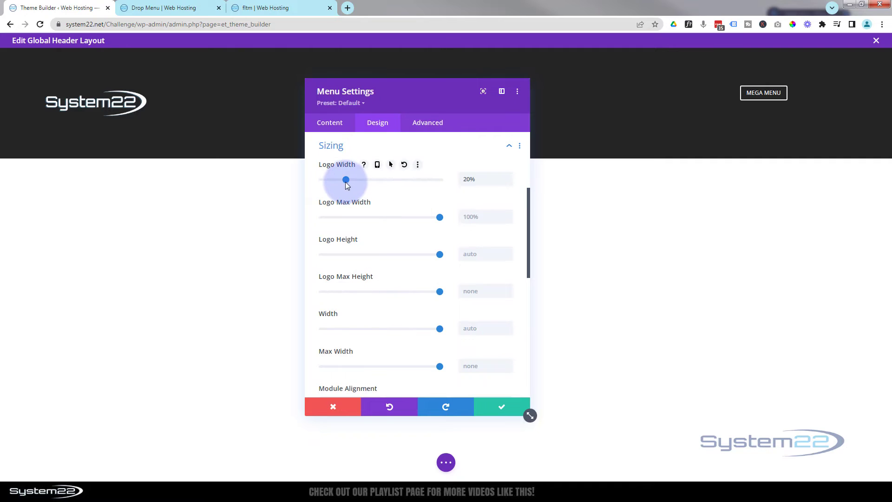
{"action": "left_click_drag", "start_coordinate": [346, 182], "coordinate": [342, 183]}
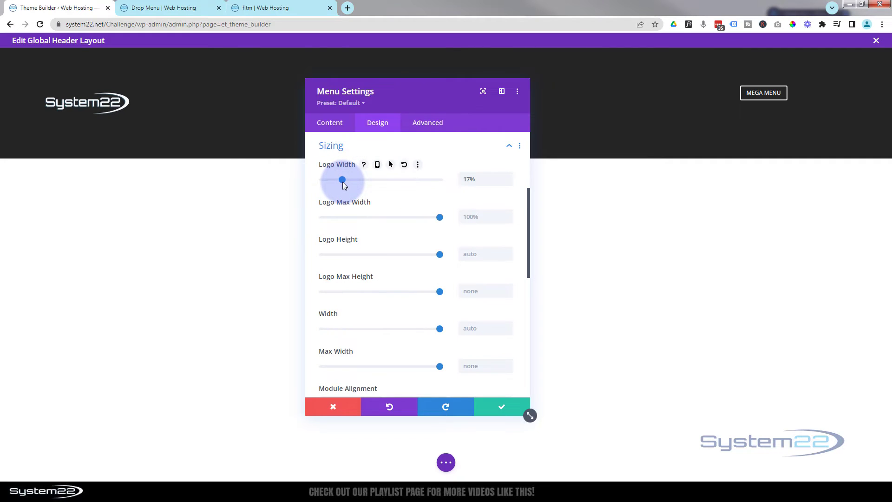
{"action": "left_click", "coordinate": [499, 411]}
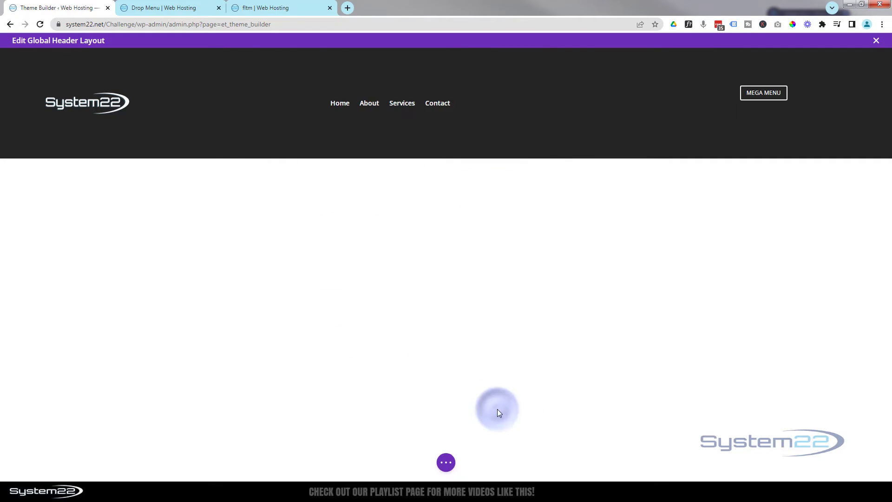
Set the header section's top and bottom padding to 0px and save the section settings.
{"action": "mouse_move", "coordinate": [178, 101]}
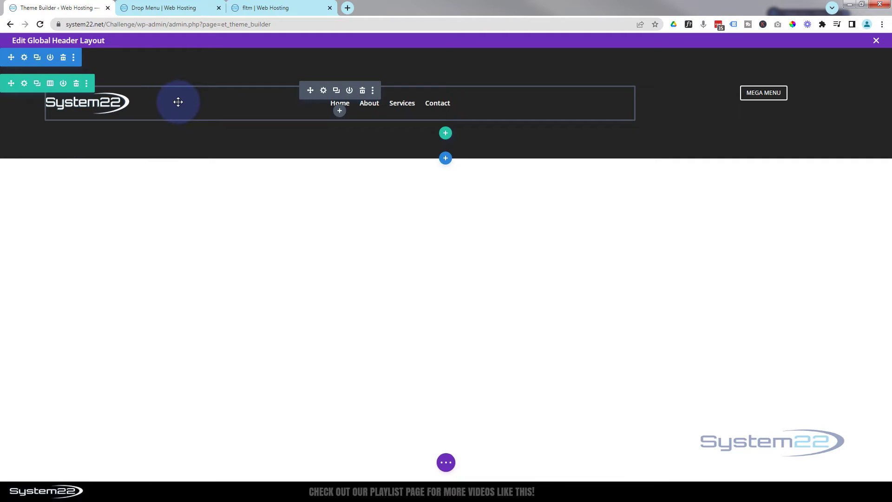
{"action": "left_click", "coordinate": [26, 57]}
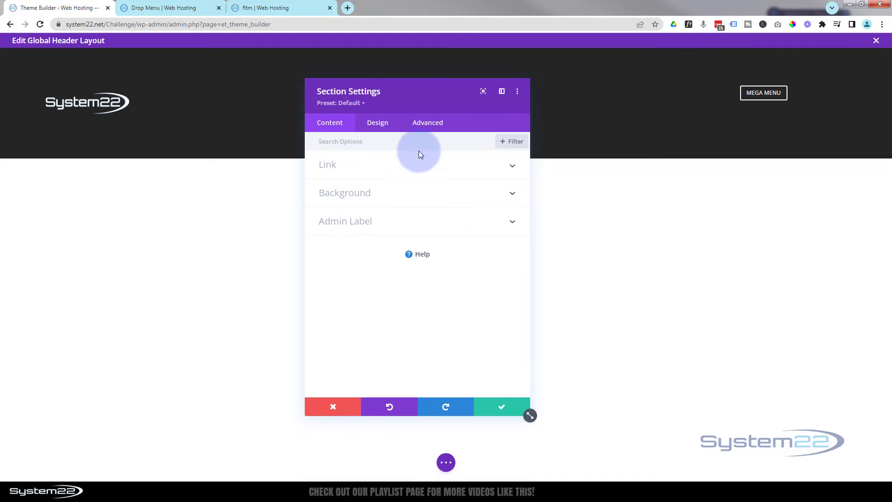
{"action": "left_click", "coordinate": [377, 123]}
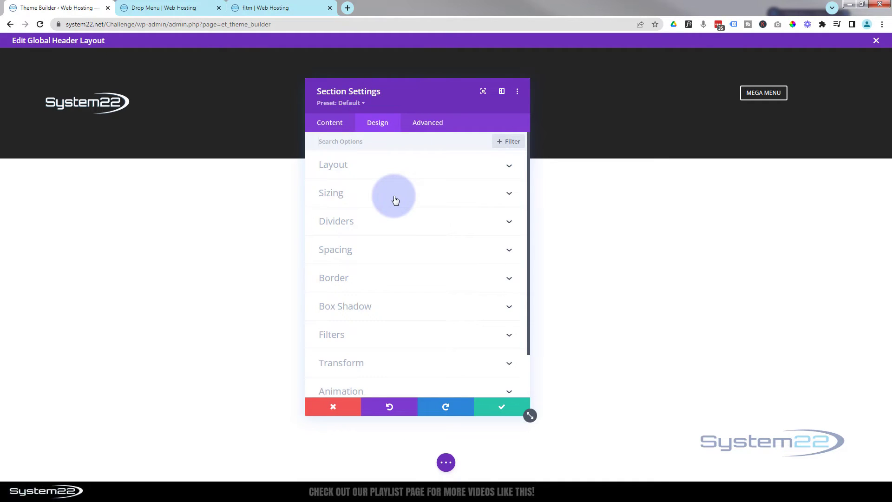
{"action": "left_click", "coordinate": [380, 253]}
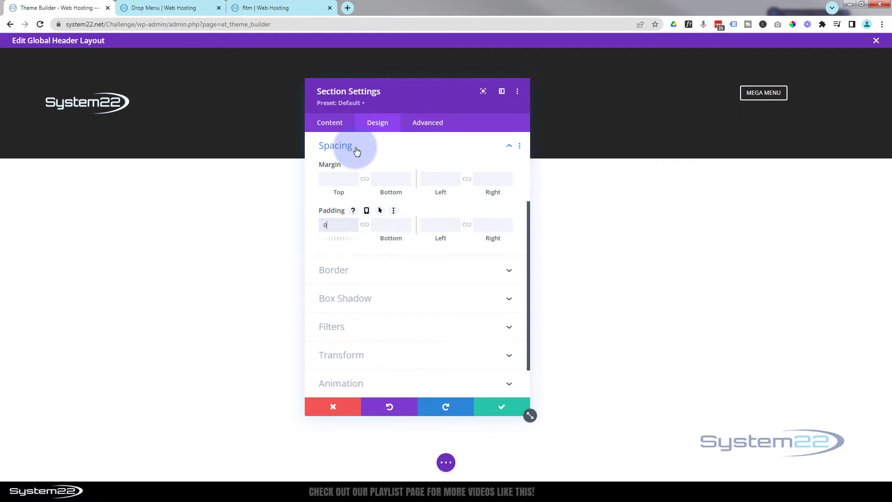
{"action": "left_click", "coordinate": [365, 226]}
{"action": "left_click_drag", "start_coordinate": [421, 96], "coordinate": [450, 153]}
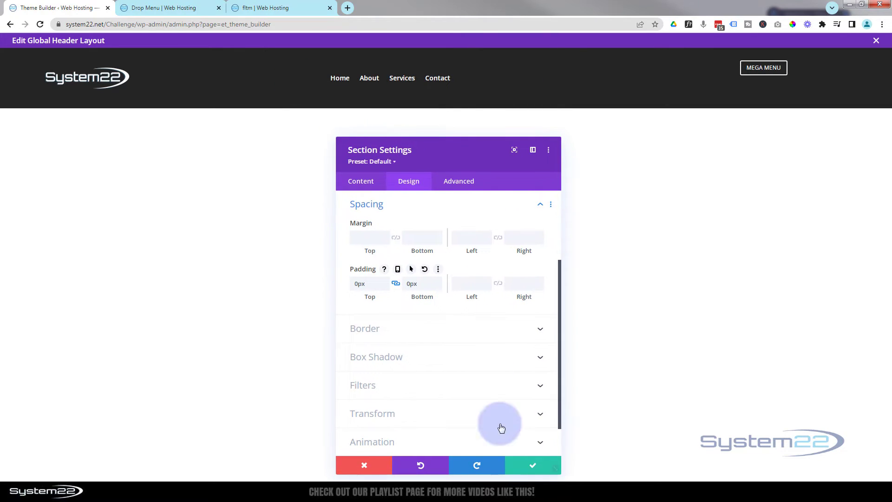
{"action": "left_click", "coordinate": [530, 464]}
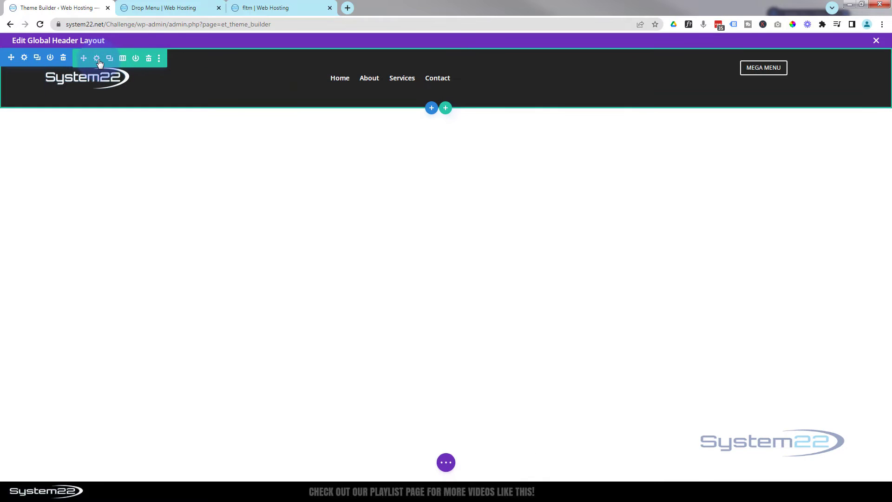
Set the header row's top and bottom padding to 10px and save the row settings.
{"action": "left_click", "coordinate": [97, 59]}
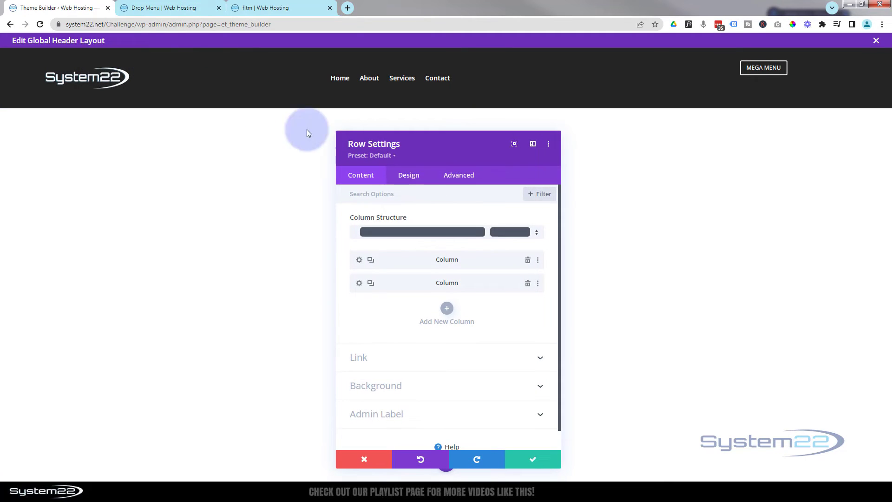
{"action": "left_click", "coordinate": [411, 179]}
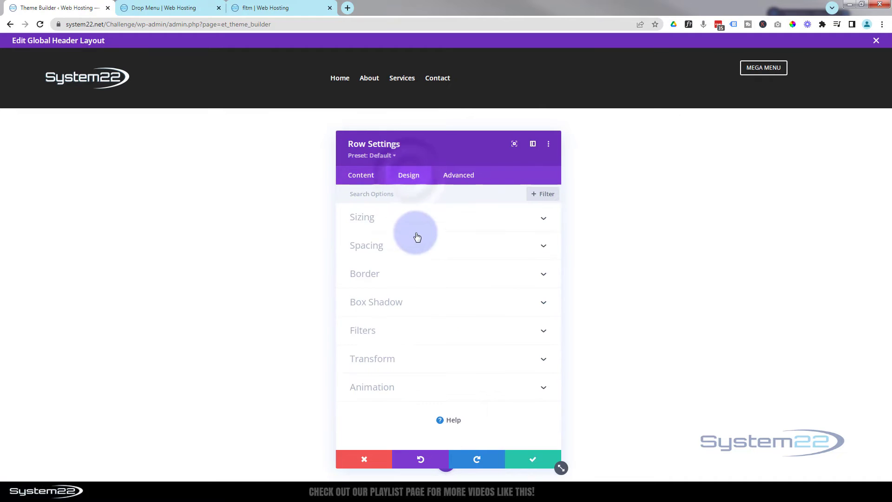
{"action": "left_click", "coordinate": [417, 250]}
{"action": "left_click", "coordinate": [364, 280]}
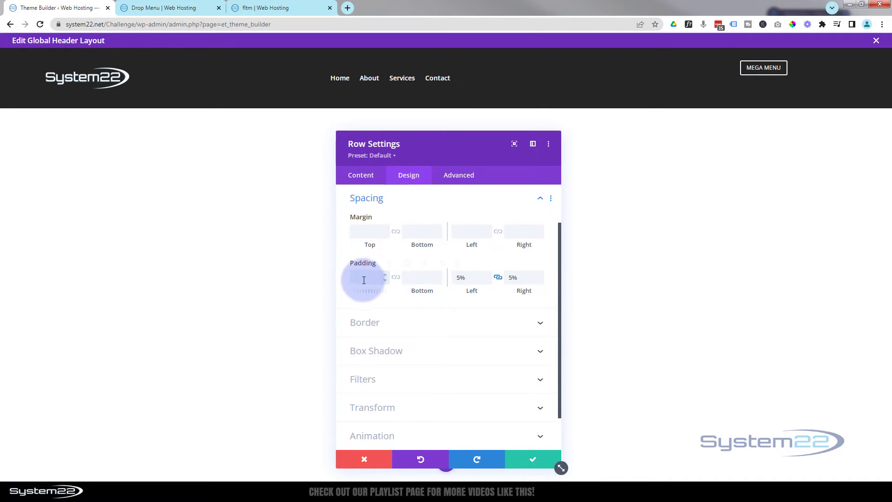
{"action": "type", "text": "10"}
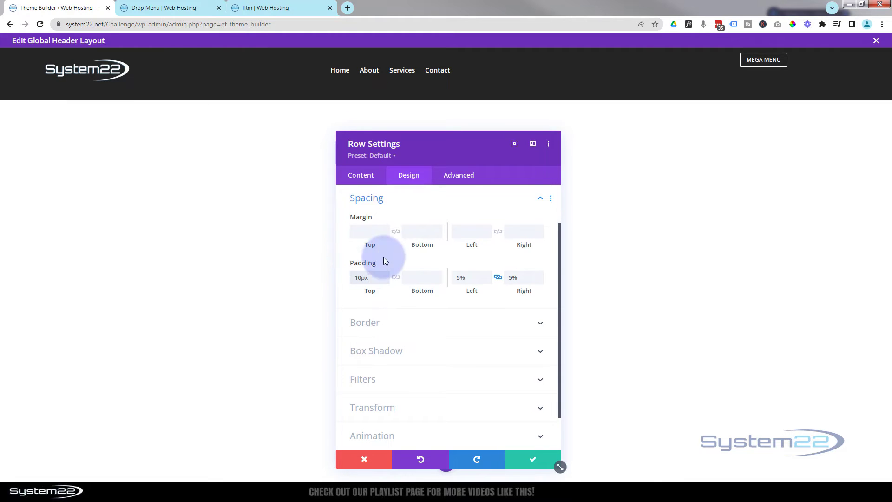
{"action": "left_click", "coordinate": [397, 278]}
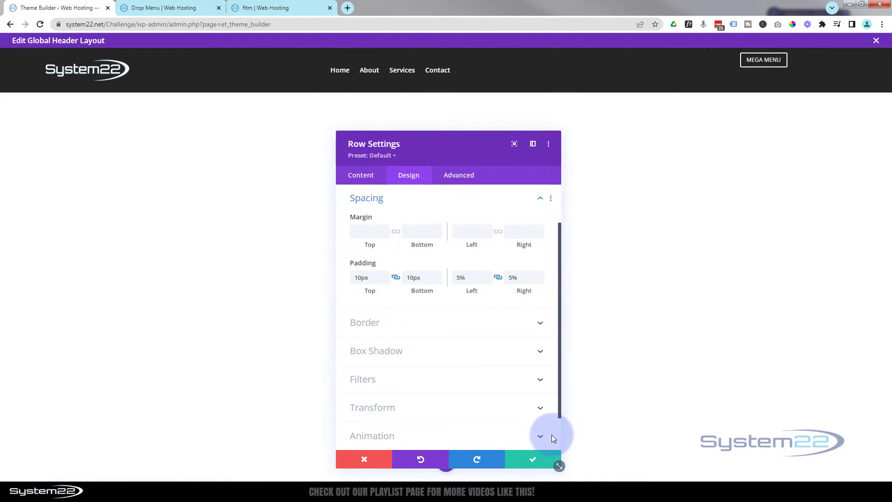
{"action": "left_click", "coordinate": [541, 464]}
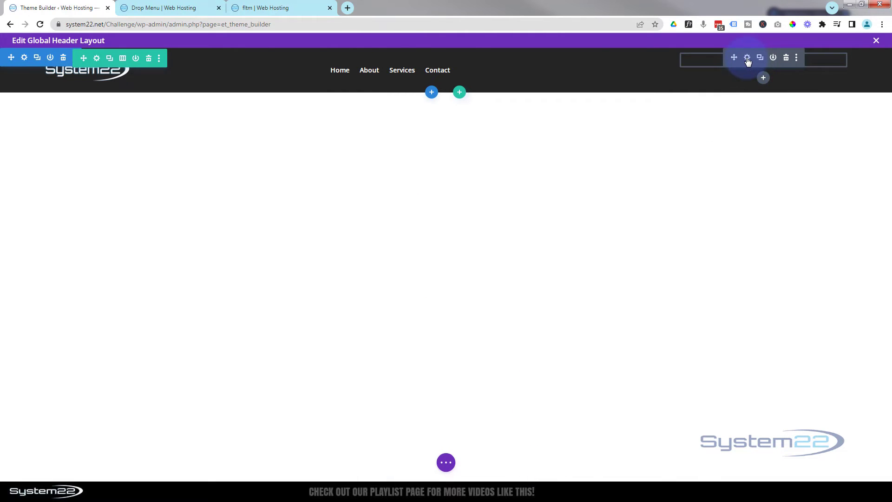
Set the Mega Menu button's top margin to 17px, leaving its padding empty, and save the button settings.
{"action": "left_click", "coordinate": [747, 58]}
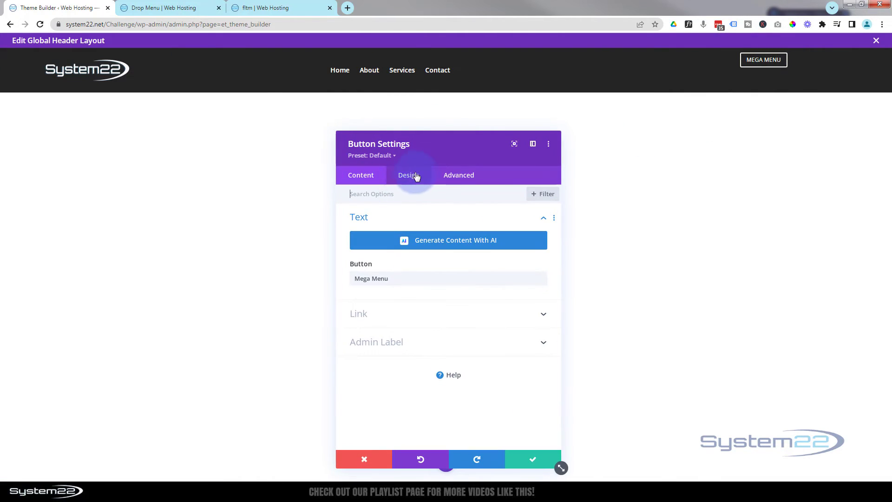
{"action": "left_click", "coordinate": [415, 178]}
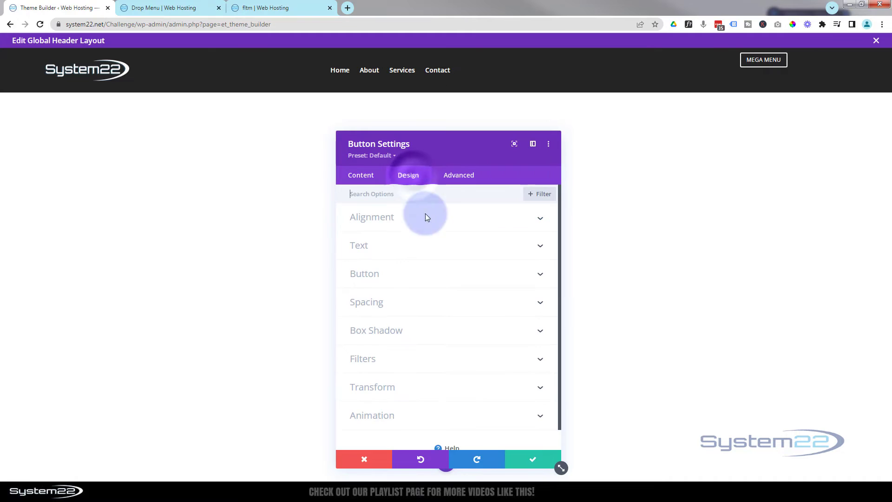
{"action": "left_click", "coordinate": [428, 301]}
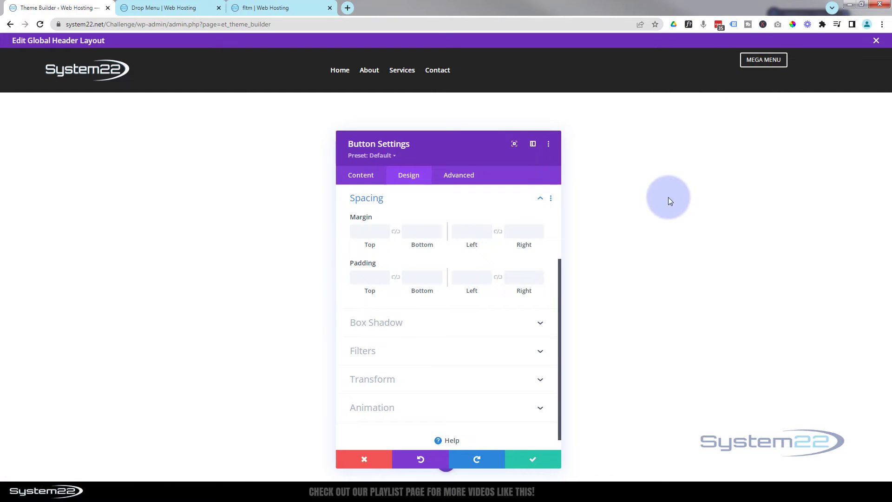
{"action": "left_click", "coordinate": [365, 279]}
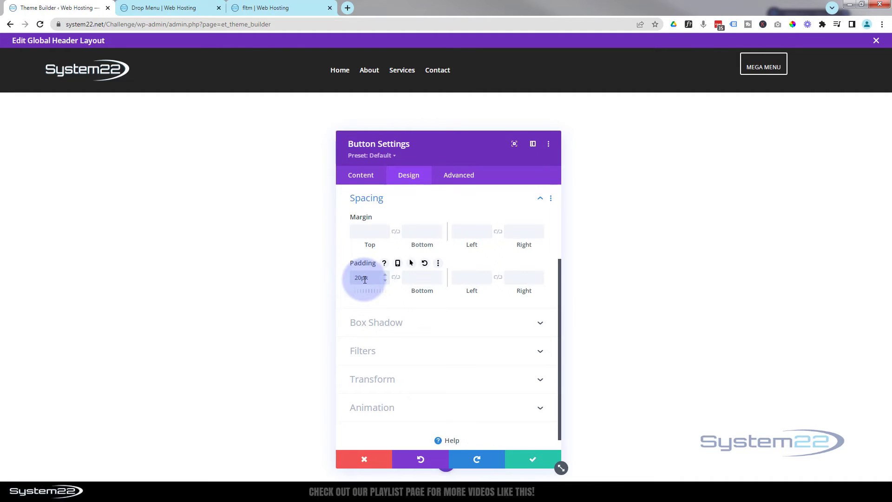
{"action": "left_click_drag", "start_coordinate": [365, 278], "coordinate": [344, 280]}
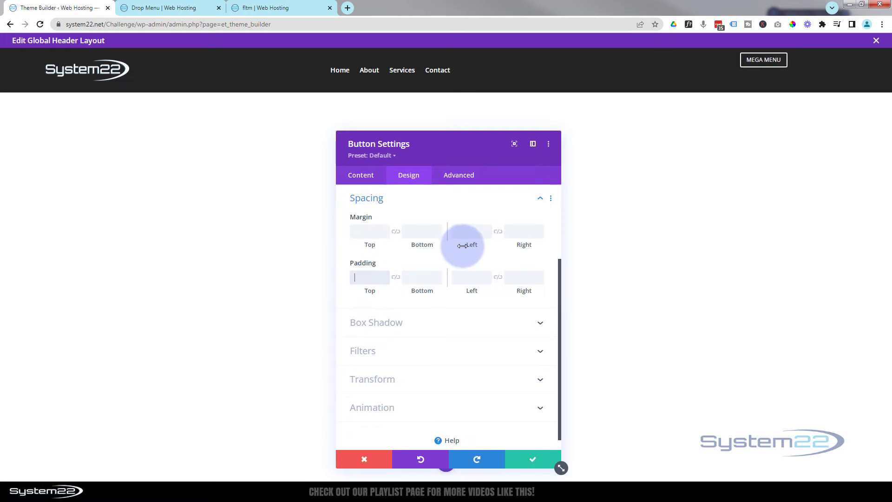
{"action": "left_click", "coordinate": [370, 230]}
{"action": "left_click", "coordinate": [369, 230]}
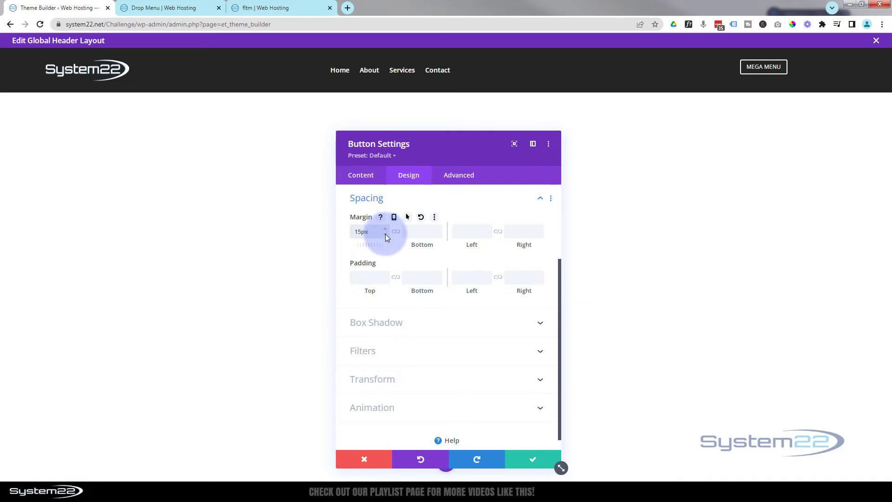
{"action": "key", "text": "Up"}
{"action": "key", "text": "Up"}
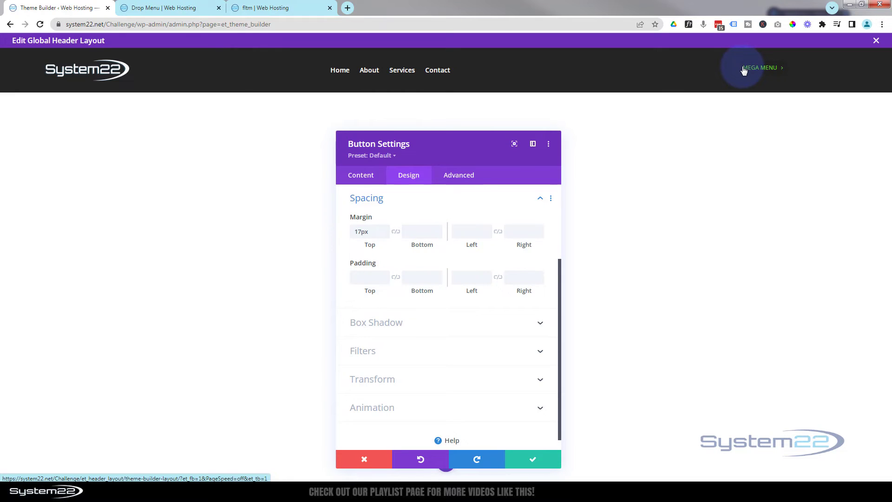
{"action": "left_click", "coordinate": [535, 461]}
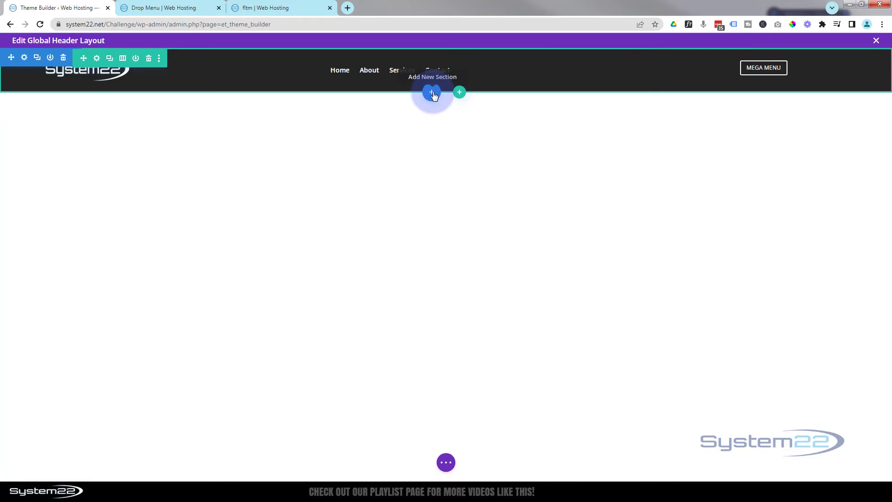
Insert the saved "fs mega menu" section from the library below the header section.
{"action": "left_click", "coordinate": [432, 93]}
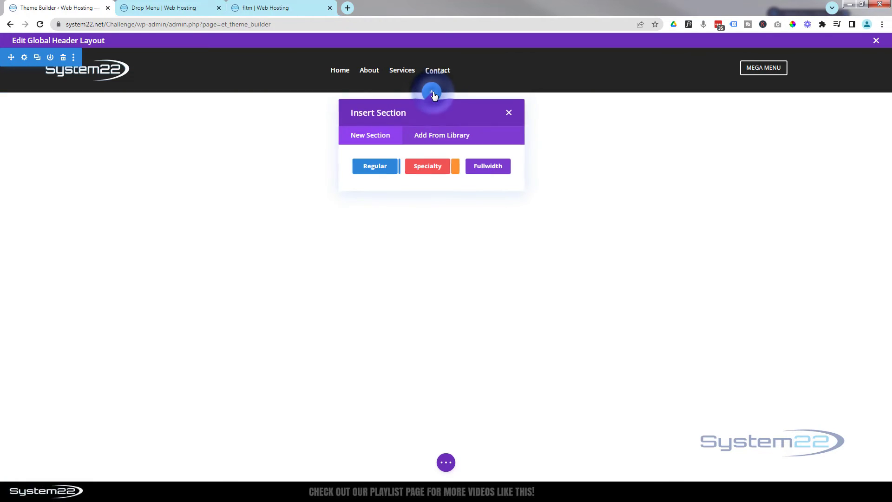
{"action": "left_click", "coordinate": [454, 135]}
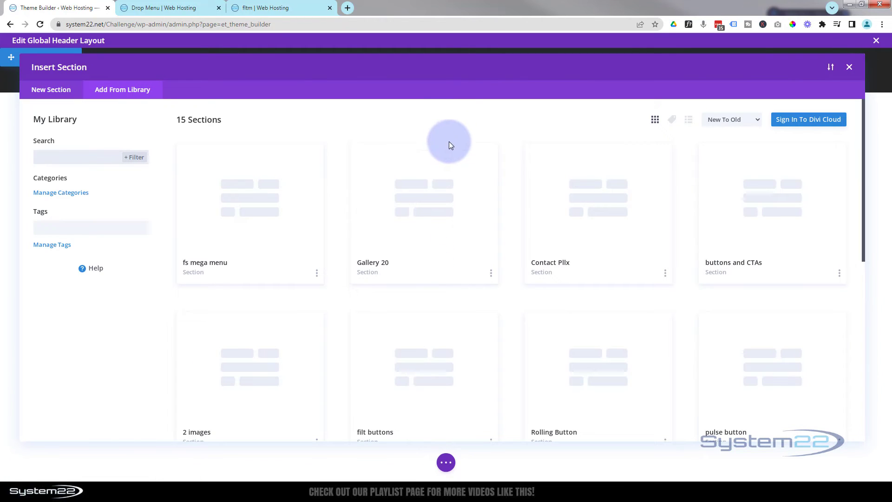
{"action": "left_click", "coordinate": [231, 225]}
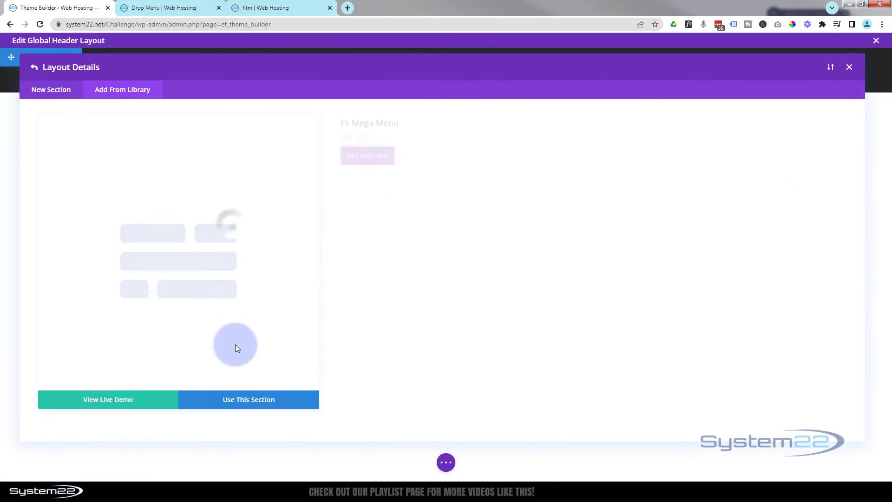
{"action": "left_click", "coordinate": [256, 401]}
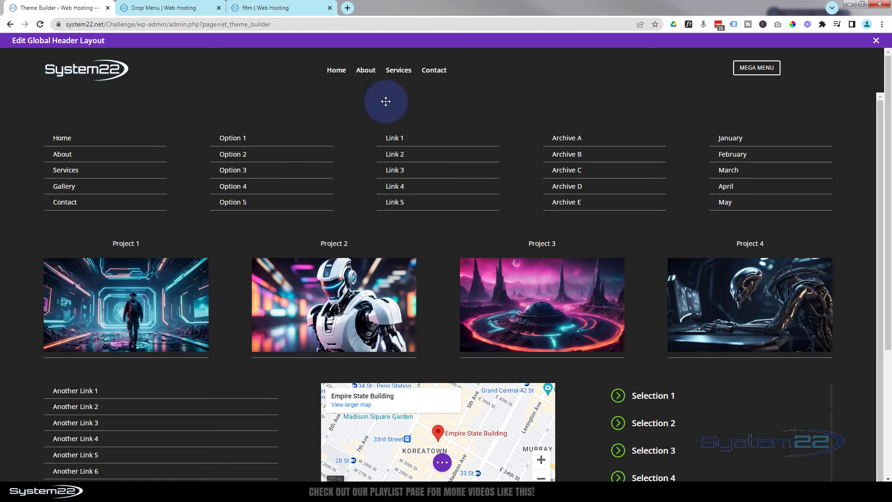
{"action": "mouse_move", "coordinate": [385, 98]}
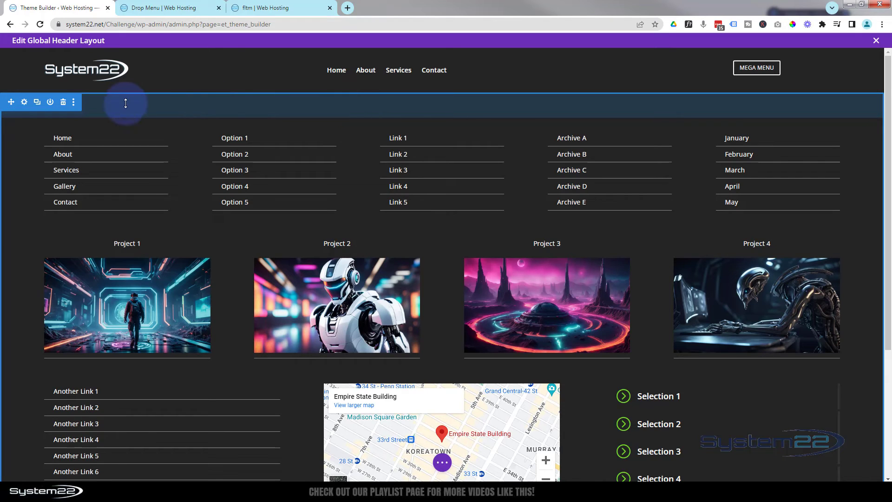
{"action": "left_click", "coordinate": [51, 107]}
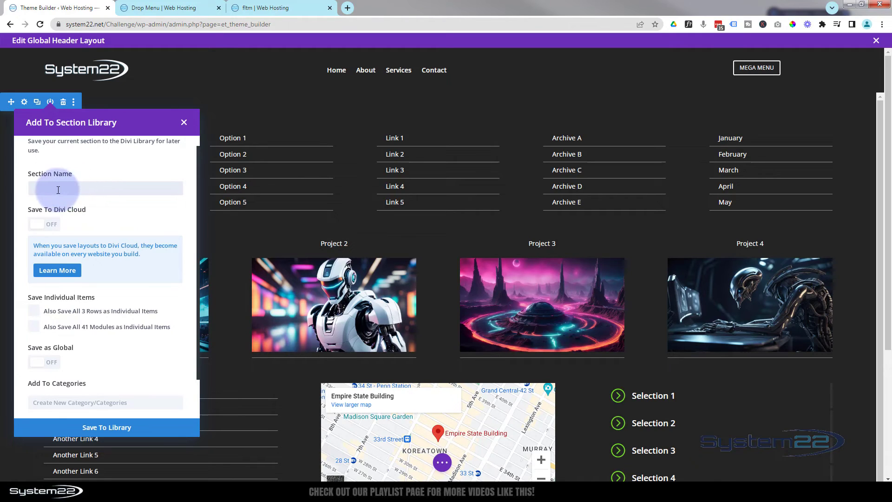
{"action": "left_click", "coordinate": [184, 124]}
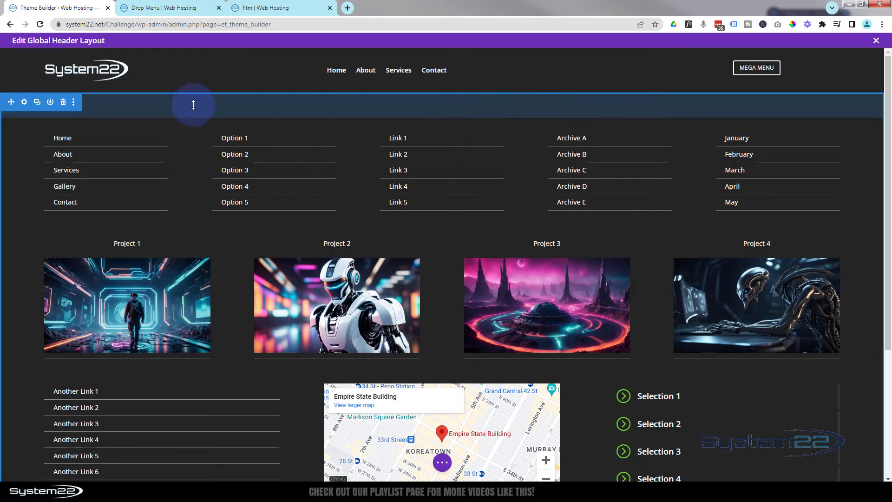
Open the mega menu section's CSS ID & Classes settings and check the Drop Menu and fltm pages before returning to the Theme Builder.
{"action": "left_click", "coordinate": [25, 102]}
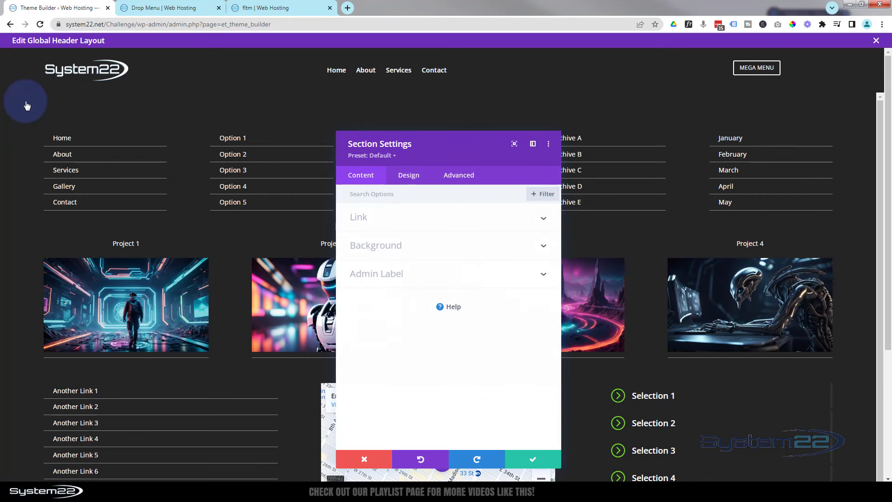
{"action": "left_click", "coordinate": [459, 178]}
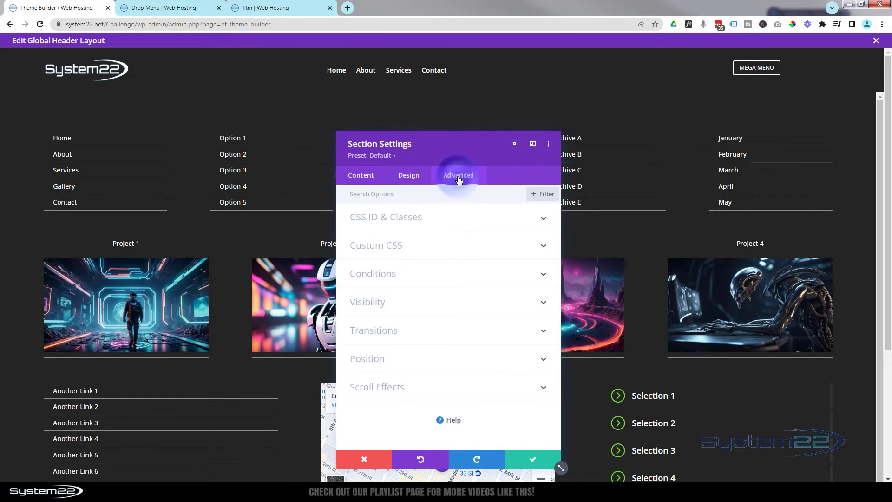
{"action": "left_click", "coordinate": [449, 222]}
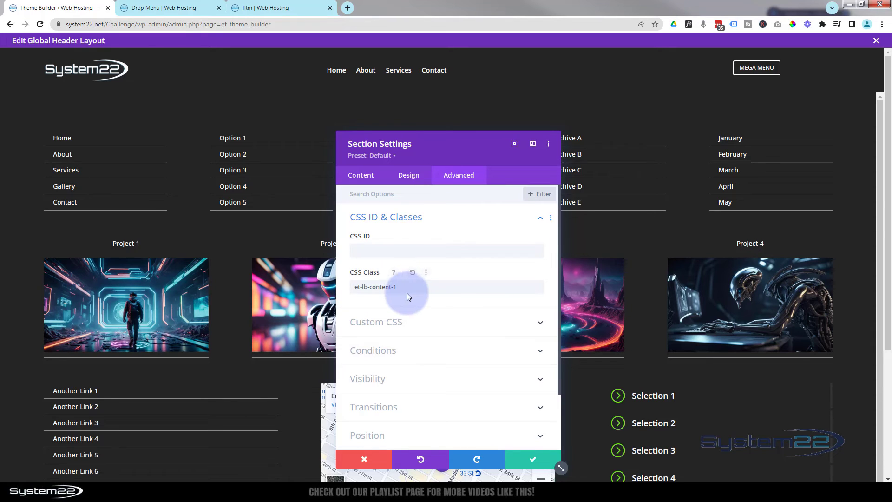
{"action": "left_click", "coordinate": [153, 8]}
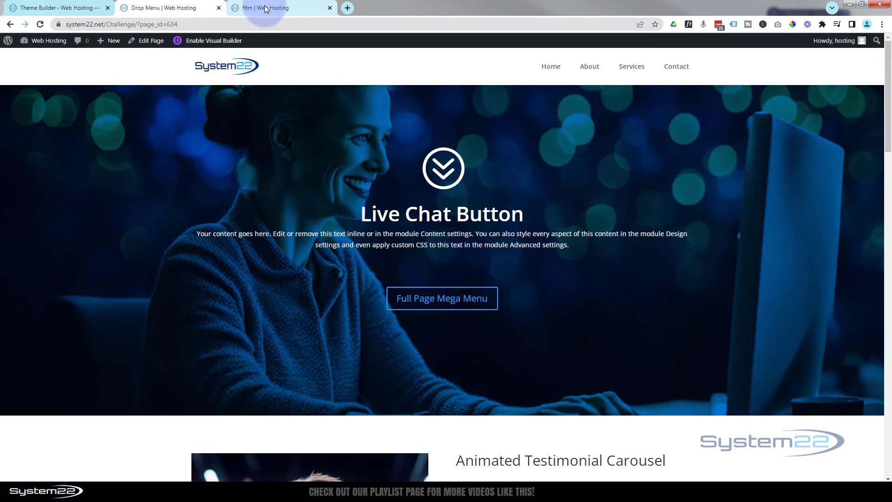
{"action": "mouse_move", "coordinate": [265, 9]}
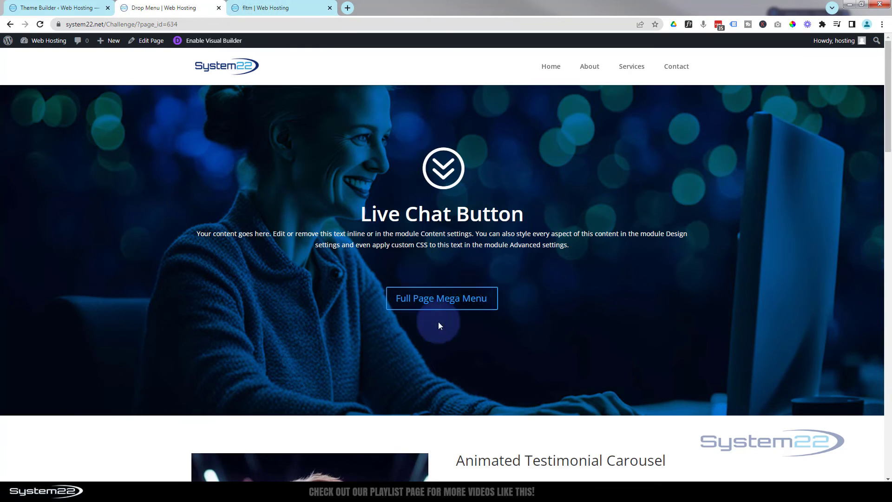
{"action": "left_click", "coordinate": [282, 9]}
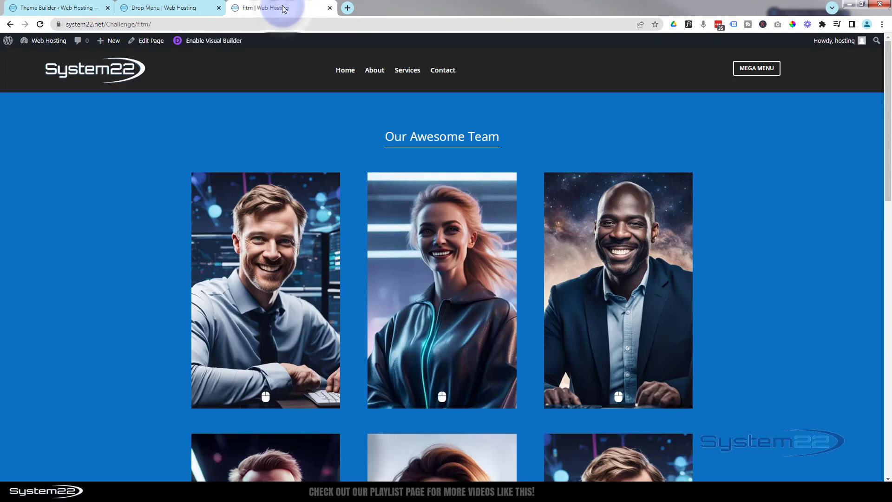
{"action": "left_click", "coordinate": [65, 9]}
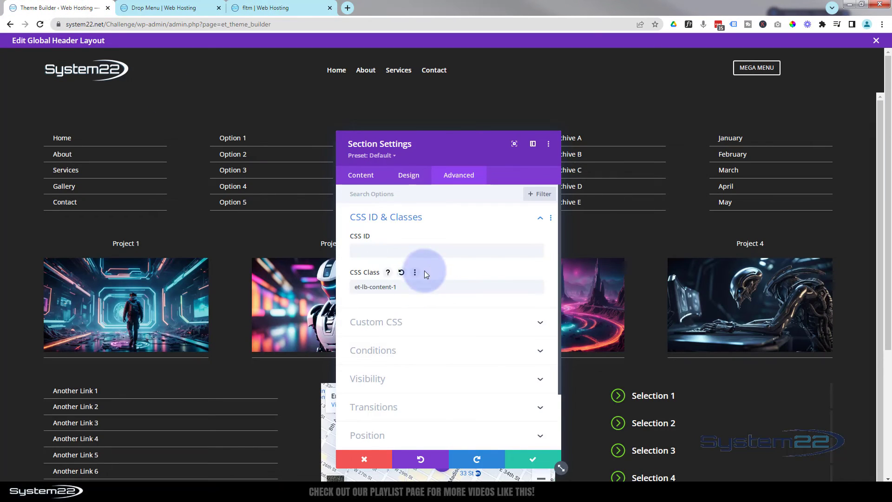
Change the mega menu section's CSS class to et-lb-content-2, copy the class name and save the section settings.
{"action": "left_click", "coordinate": [399, 286]}
{"action": "key", "text": "BackSpace"}
{"action": "type", "text": "2"}
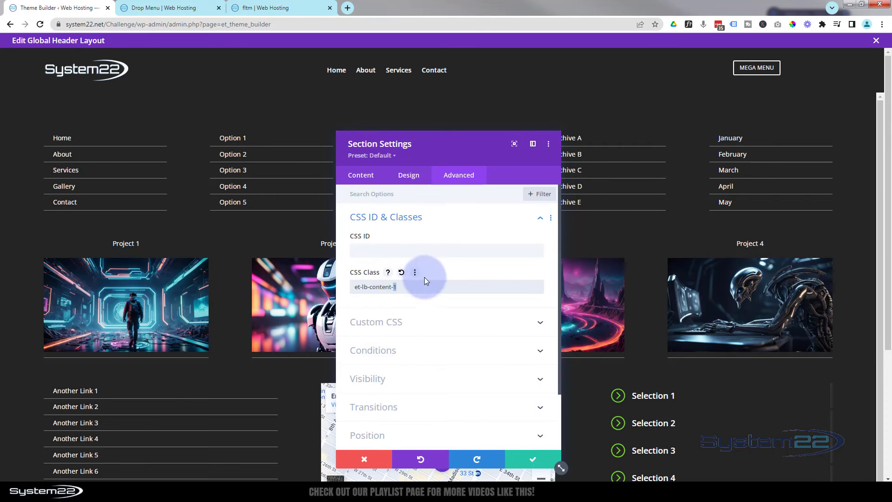
{"action": "triple_click", "coordinate": [412, 287]}
{"action": "key", "text": "ctrl+c"}
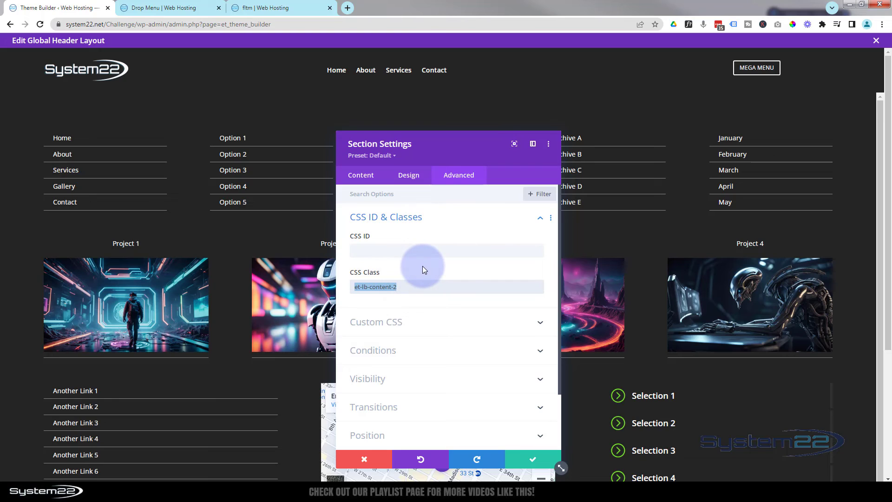
{"action": "left_click", "coordinate": [532, 459]}
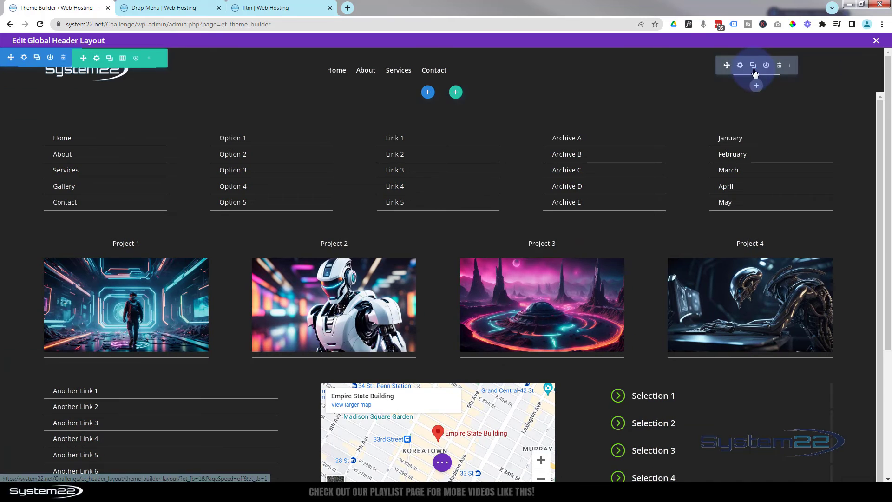
Give the header's Mega Menu button the CSS class et-lb-btn-2, adapted from the copied section class, and save the button settings.
{"action": "left_click", "coordinate": [740, 66]}
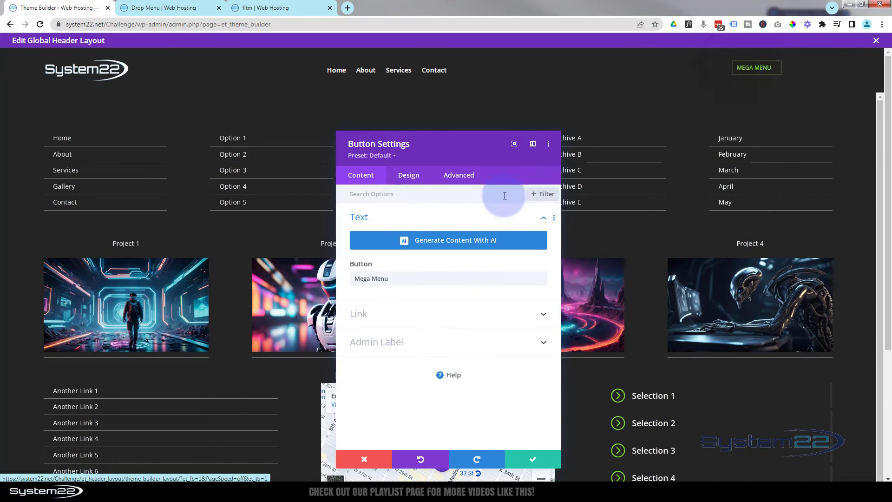
{"action": "left_click", "coordinate": [466, 176]}
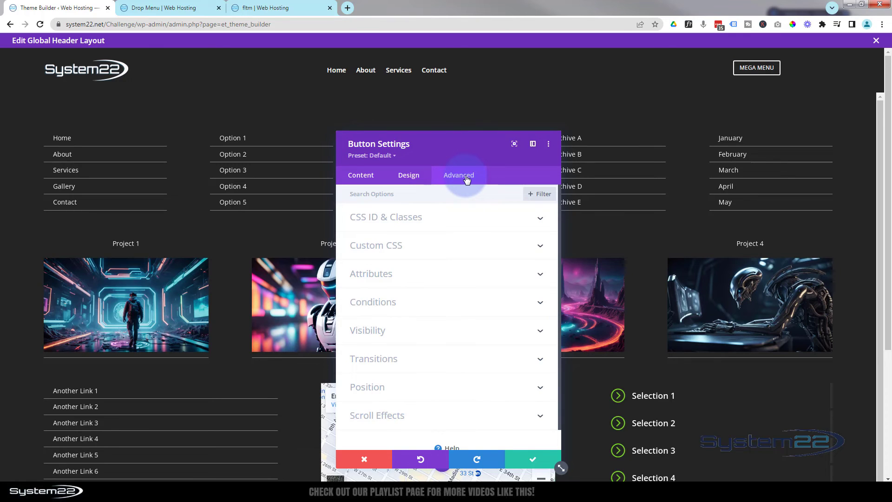
{"action": "left_click", "coordinate": [462, 219]}
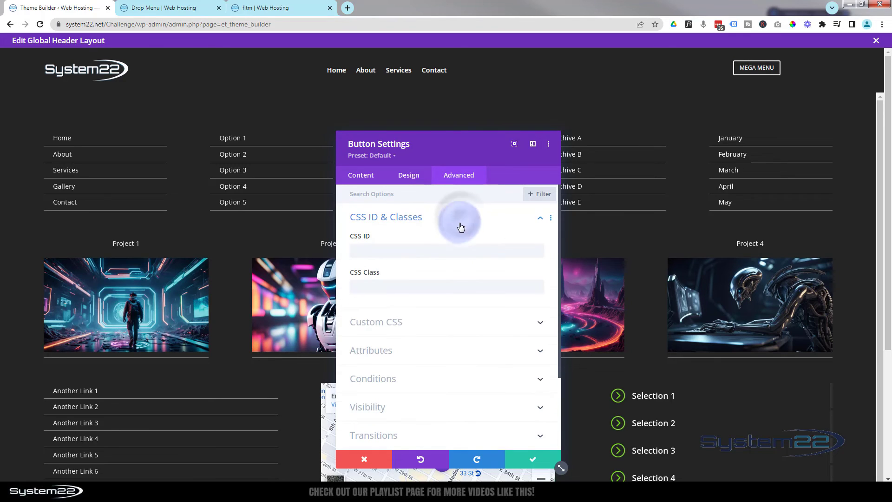
{"action": "key", "text": "ctrl+v"}
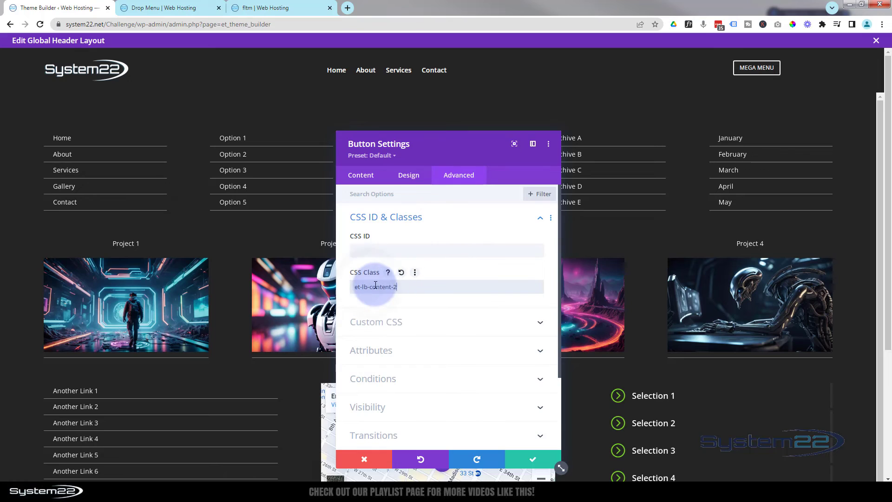
{"action": "left_click_drag", "start_coordinate": [370, 287], "coordinate": [391, 282]}
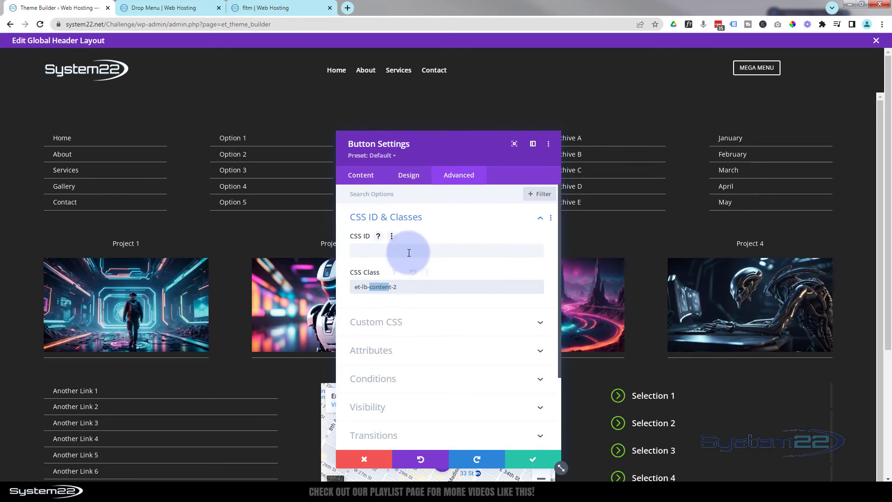
{"action": "type", "text": "bt"}
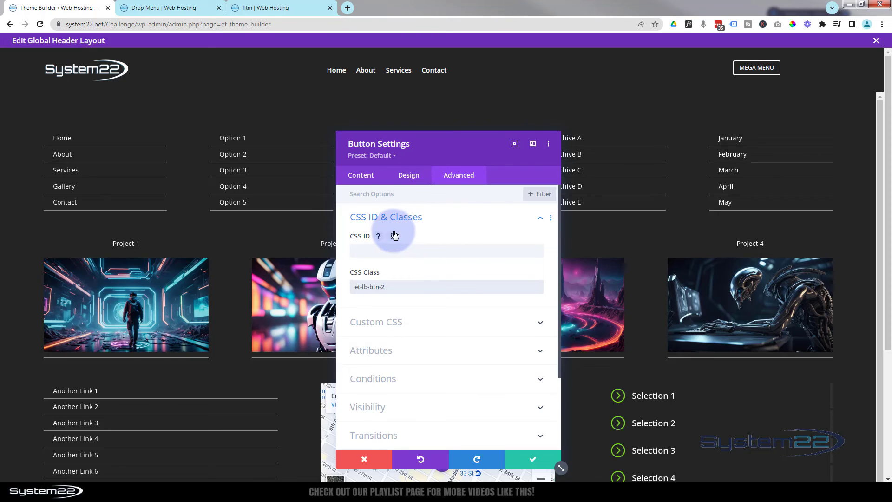
{"action": "left_click", "coordinate": [528, 463]}
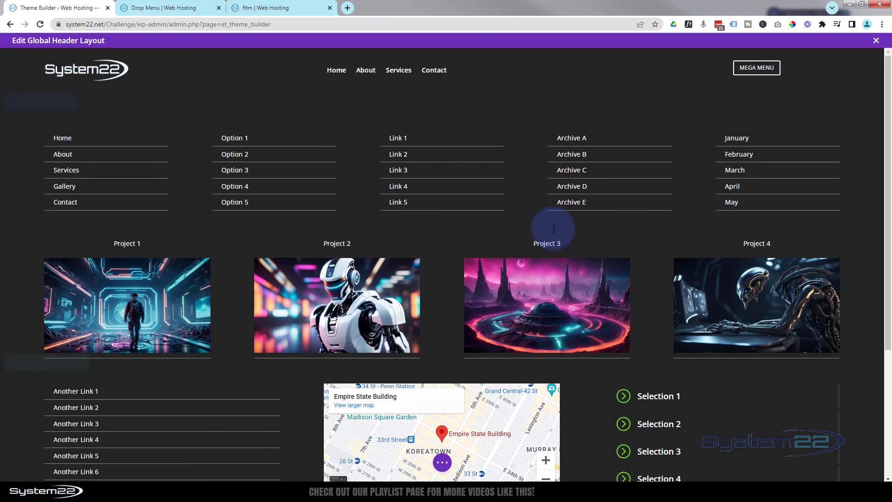
Save and close the global header layout, and save the Theme Builder changes.
{"action": "scroll", "coordinate": [552, 216], "scroll_direction": "down", "scroll_amount": 4}
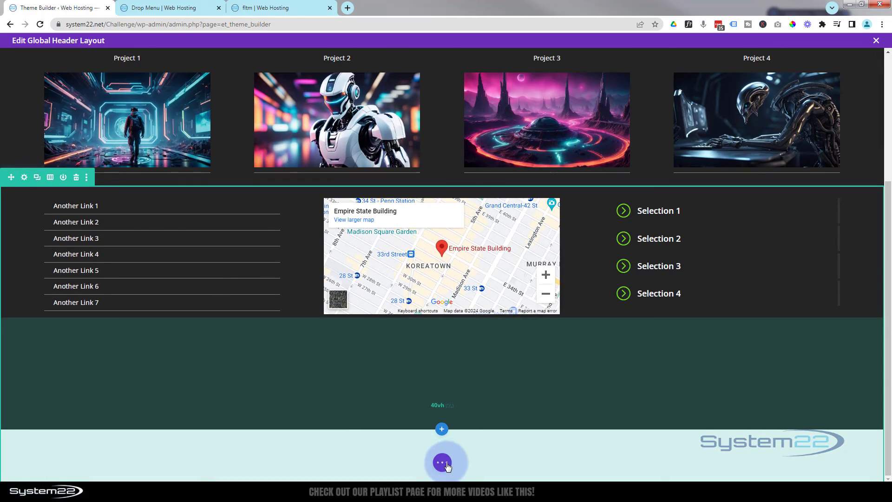
{"action": "left_click", "coordinate": [442, 463]}
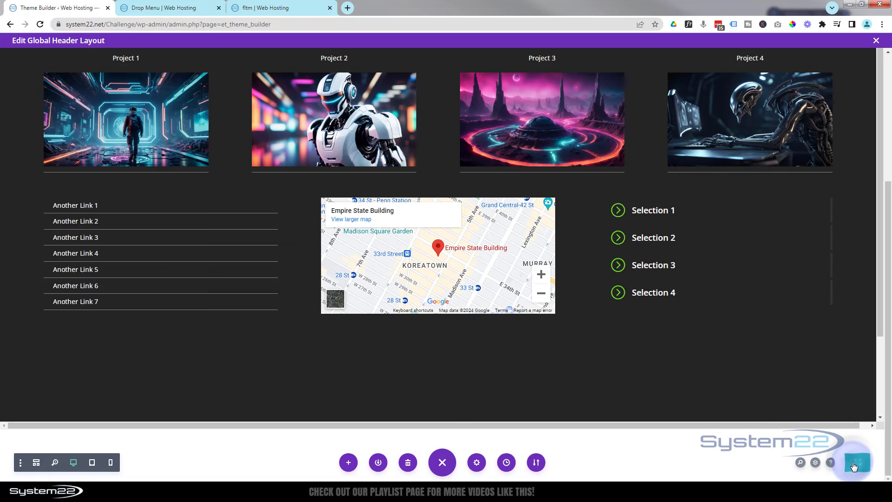
{"action": "left_click", "coordinate": [877, 42]}
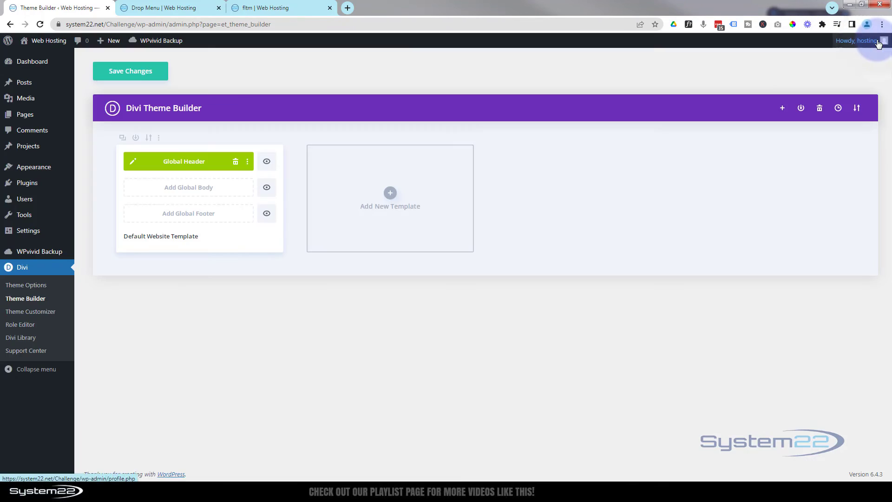
{"action": "left_click", "coordinate": [128, 75]}
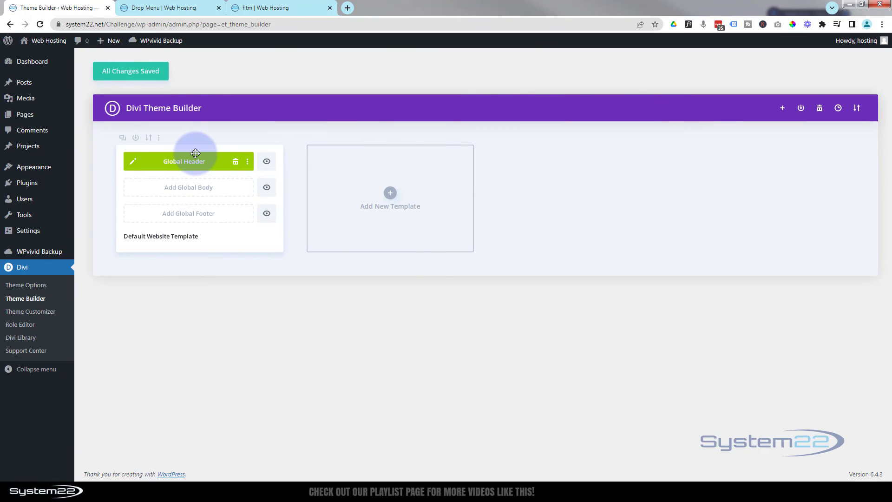
Reload the Drop Menu page and test opening and closing the mega menu with the header's Mega Menu button.
{"action": "left_click", "coordinate": [167, 8]}
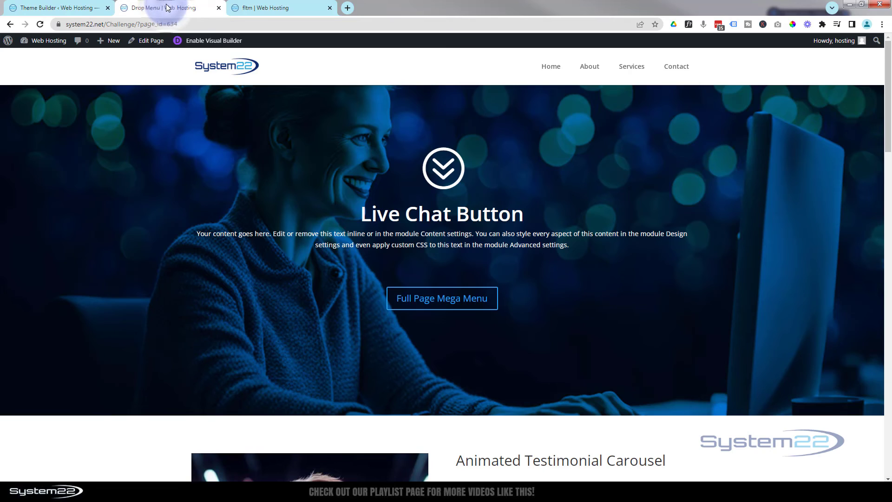
{"action": "left_click", "coordinate": [411, 59]}
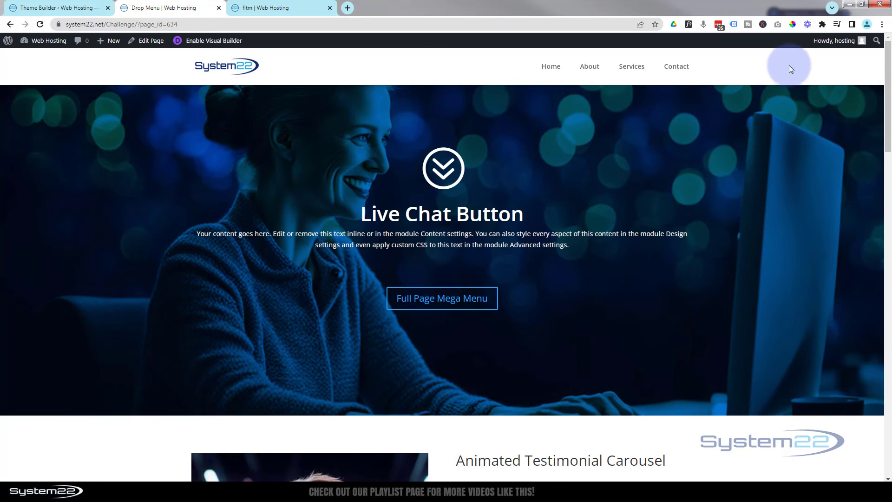
{"action": "left_click", "coordinate": [41, 24]}
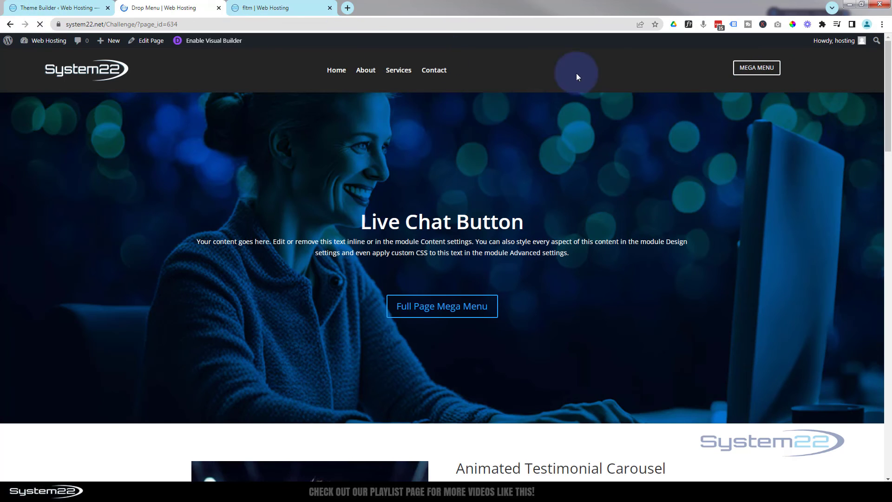
{"action": "left_click", "coordinate": [749, 72]}
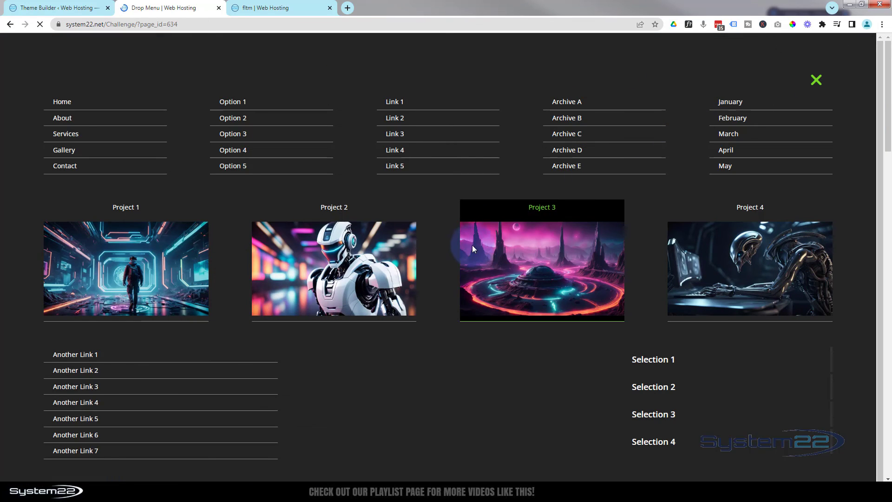
{"action": "left_click", "coordinate": [816, 81]}
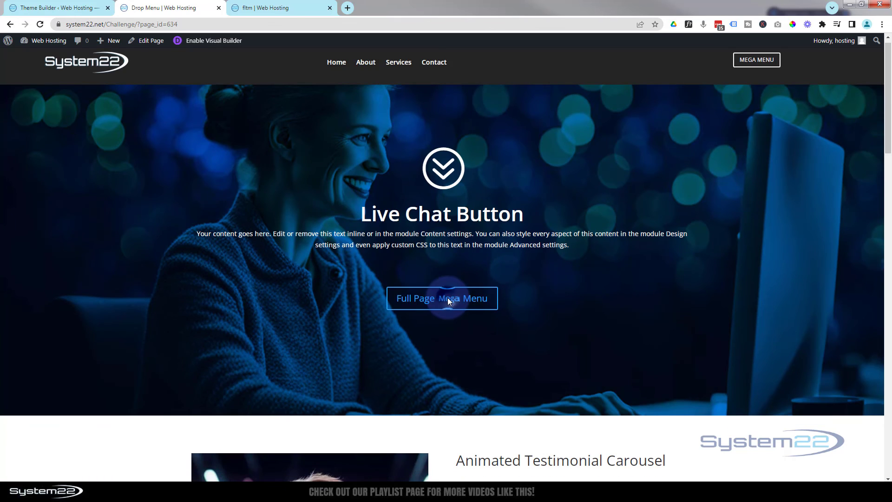
Open and close the overlay from the page's Full Page Mega Menu button, and repeat with the header's Mega Menu button.
{"action": "left_click", "coordinate": [448, 299]}
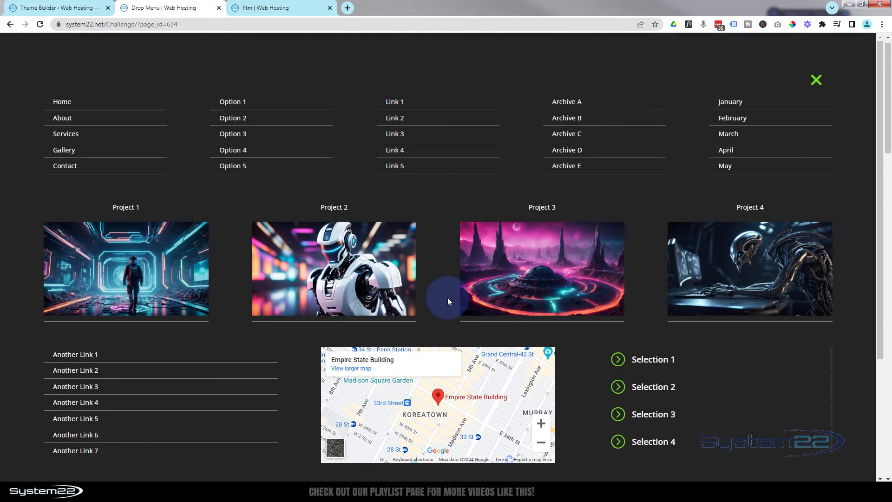
{"action": "left_click", "coordinate": [817, 81]}
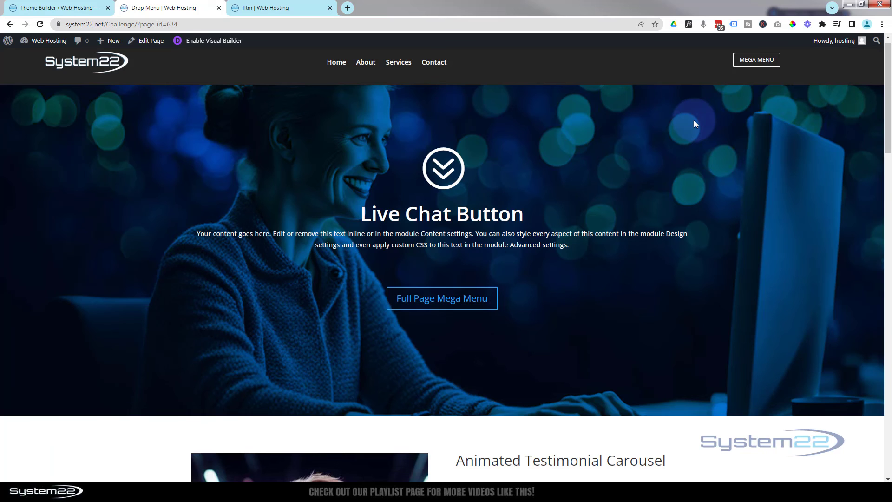
{"action": "left_click", "coordinate": [747, 61]}
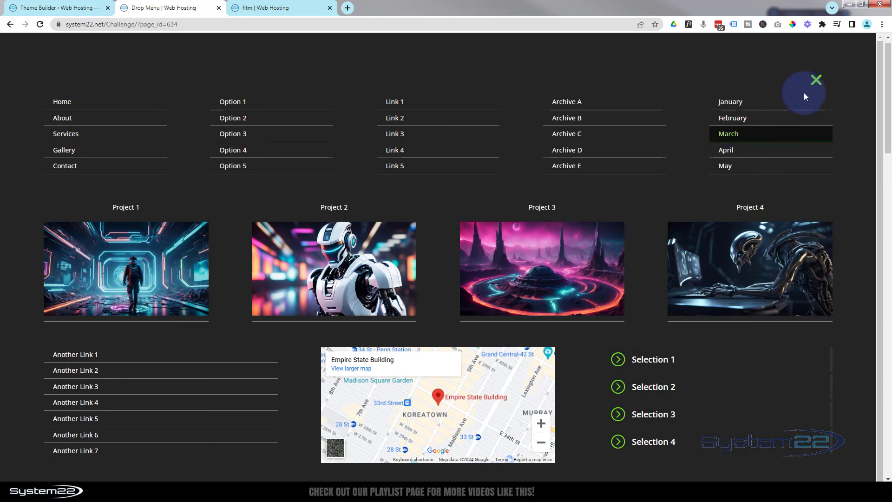
{"action": "left_click", "coordinate": [816, 80]}
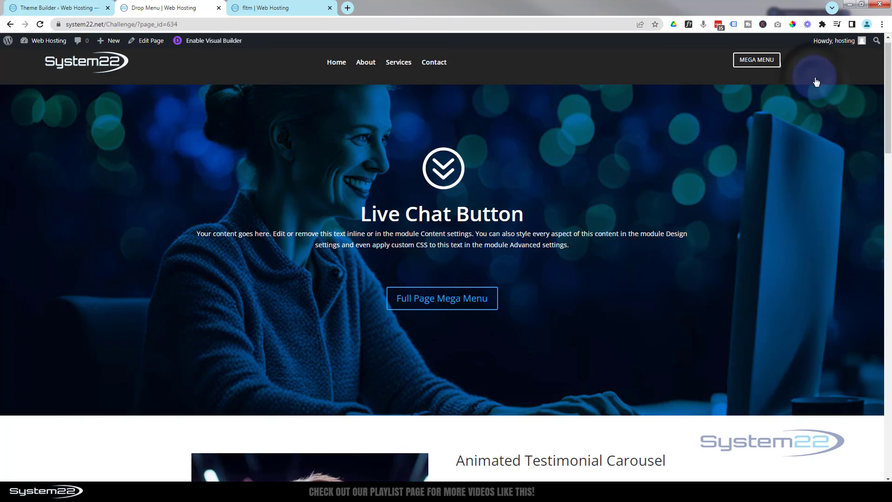